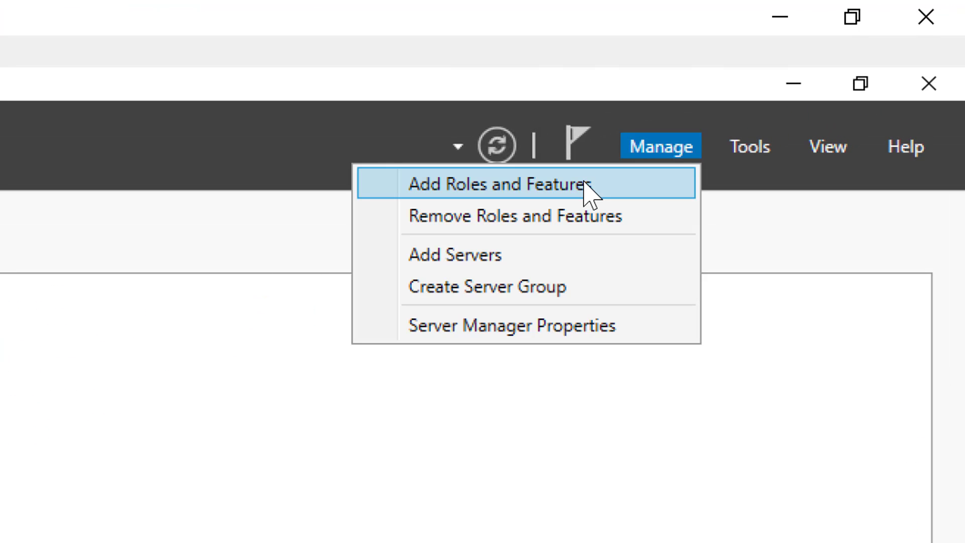
- Start a role-based Add Roles and Features installation targeting MIIMSVRDC0001 and reach Server Roles
click(588, 187)
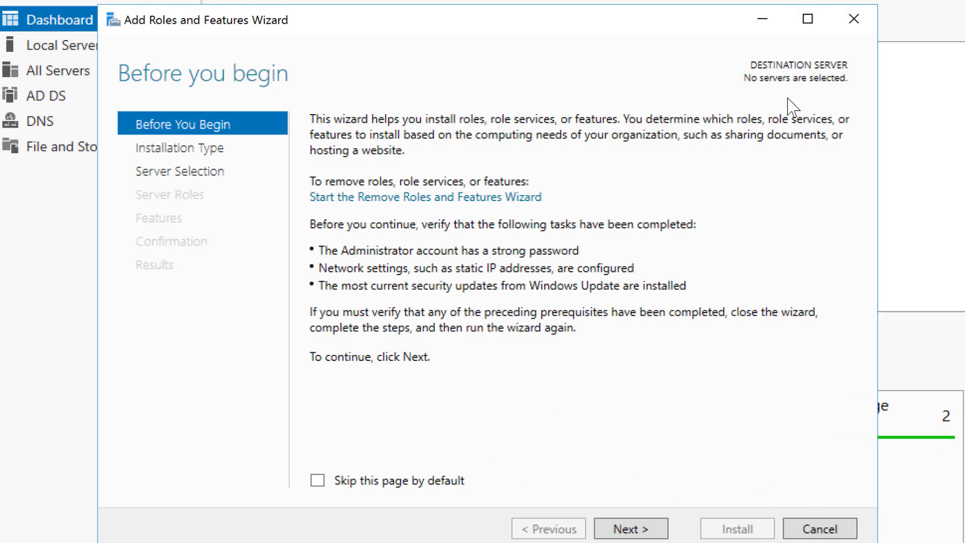
click(628, 530)
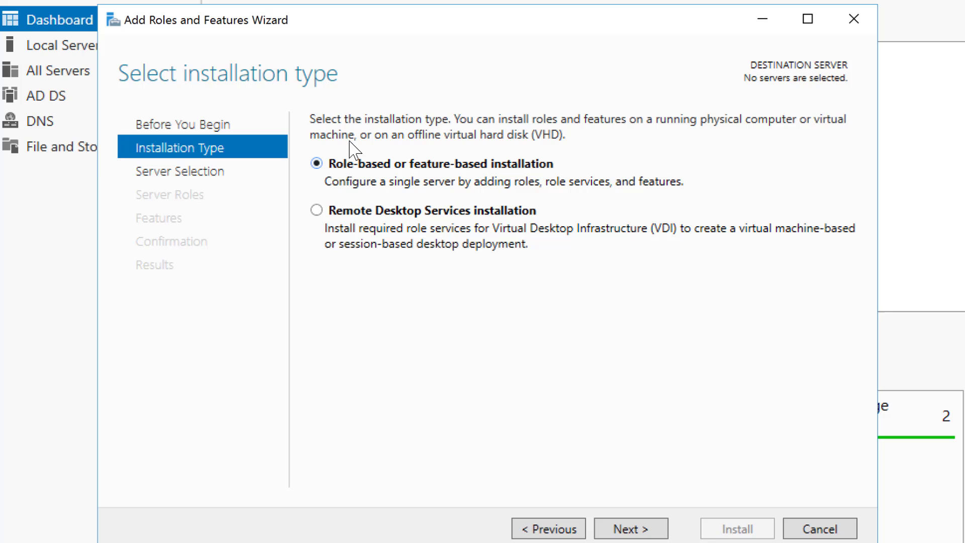
click(629, 530)
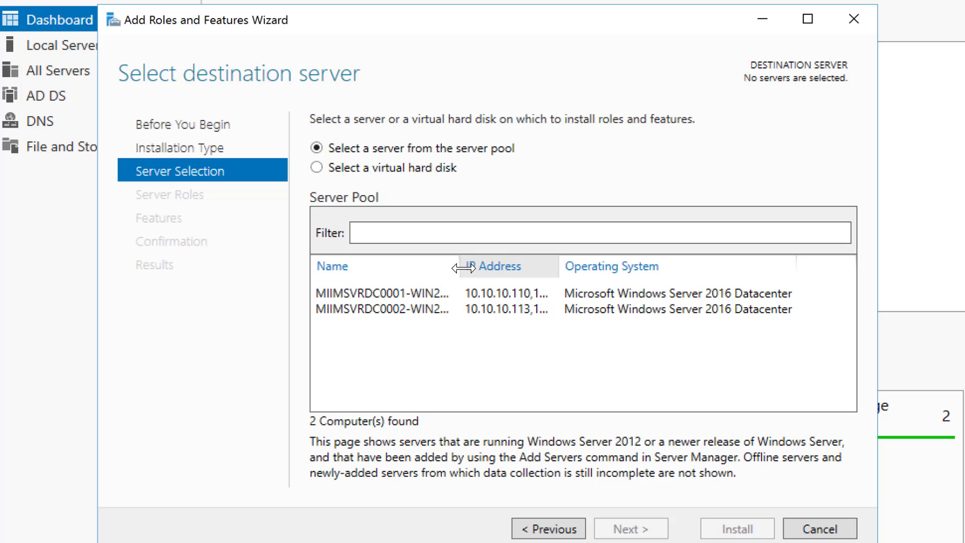
drag(511, 278, 606, 279)
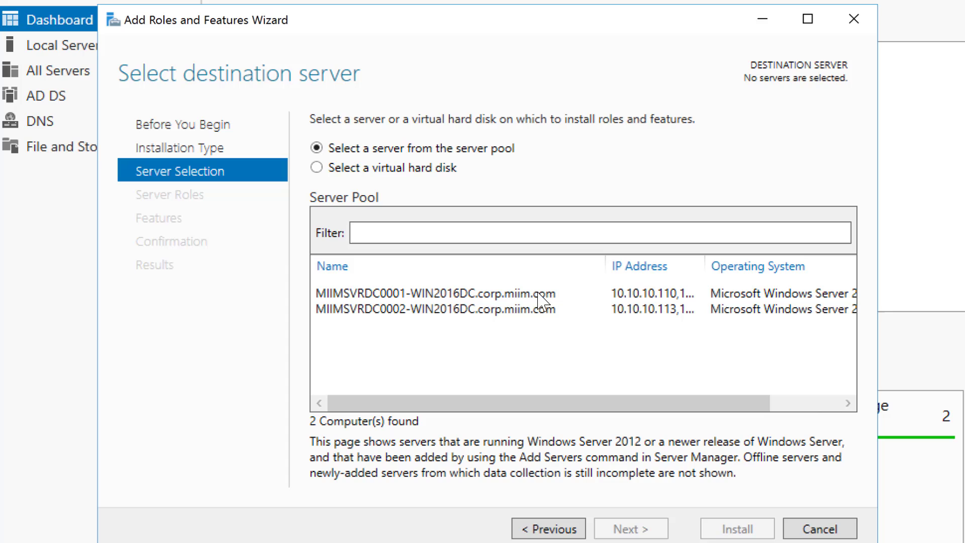
click(492, 296)
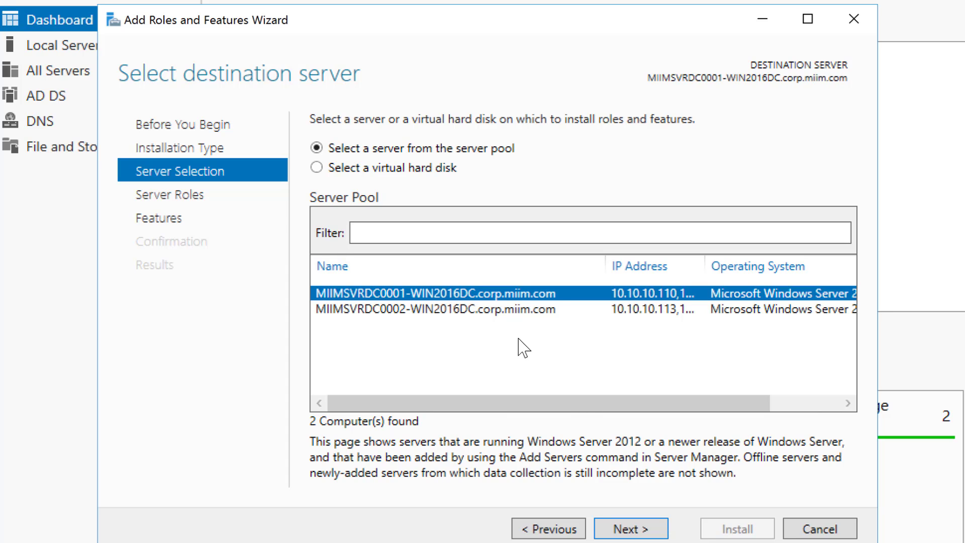
click(631, 528)
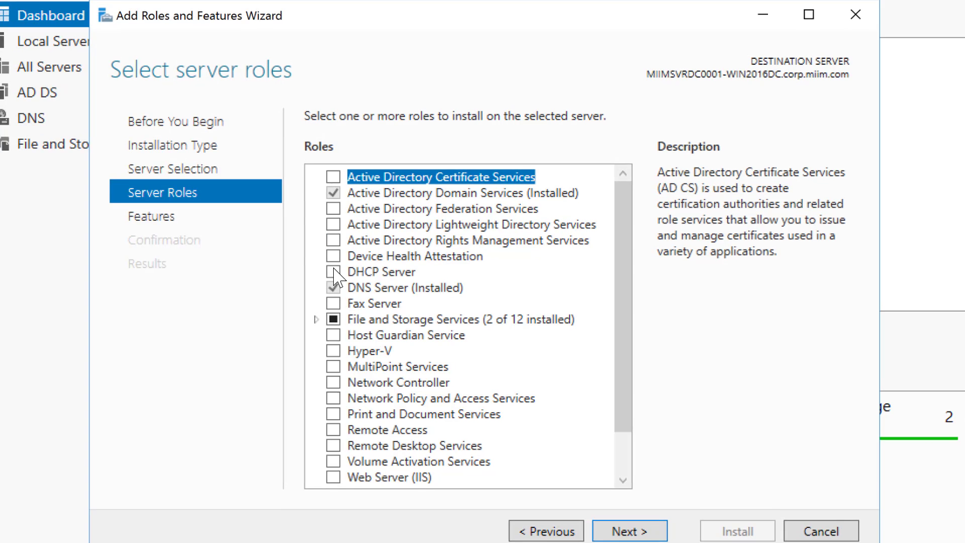
- Select the DHCP Server role and include its required management tools
click(338, 275)
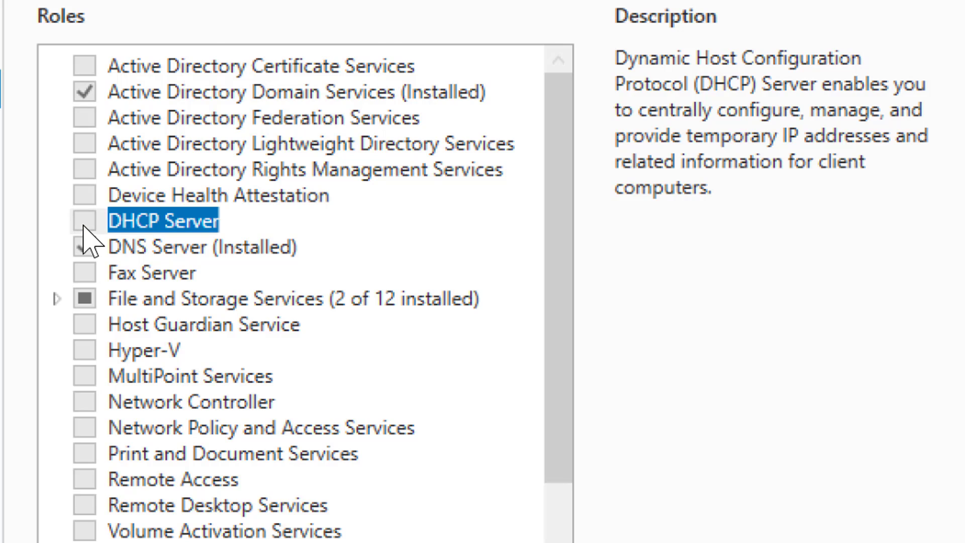
click(83, 224)
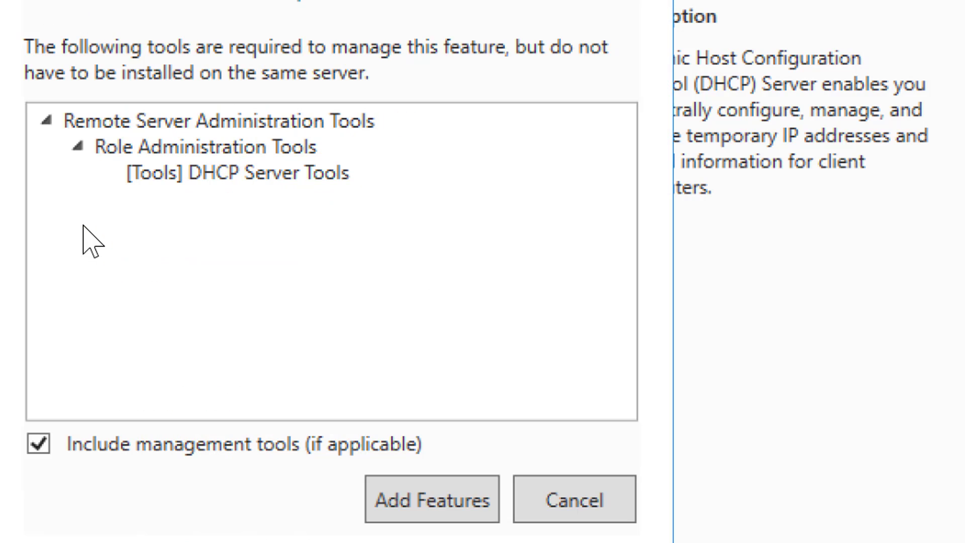
click(480, 511)
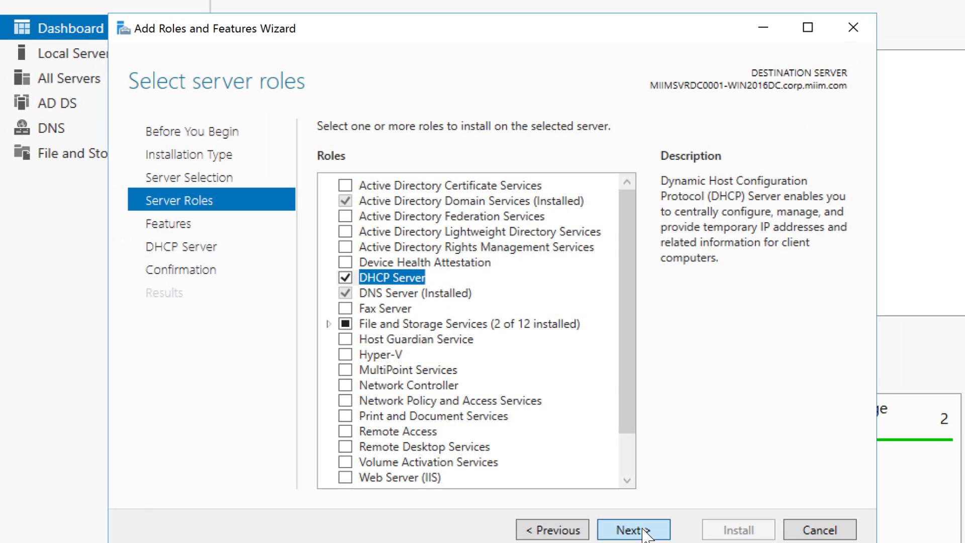
- Continue past the Features and DHCP Server pages, allow automatic restarts, and install
click(645, 532)
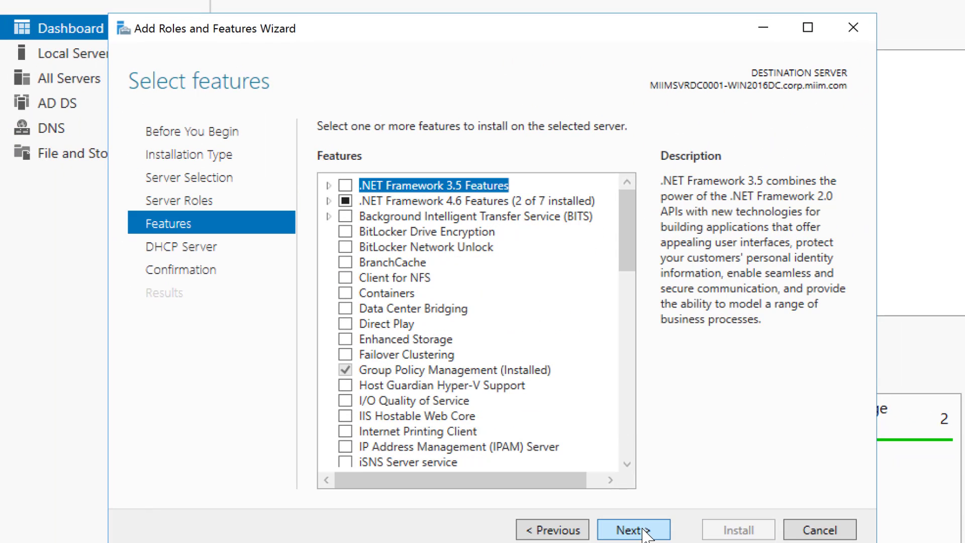
click(645, 532)
click(645, 532)
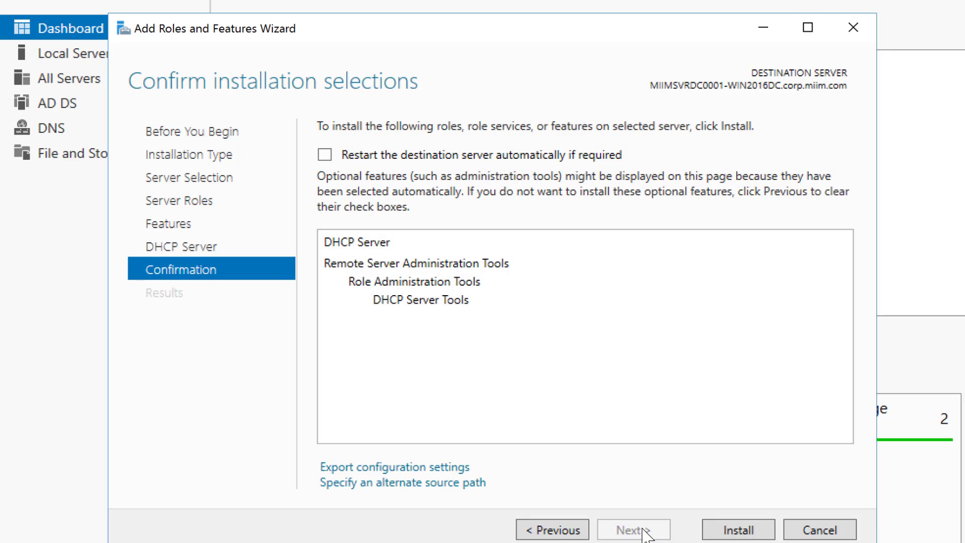
click(325, 155)
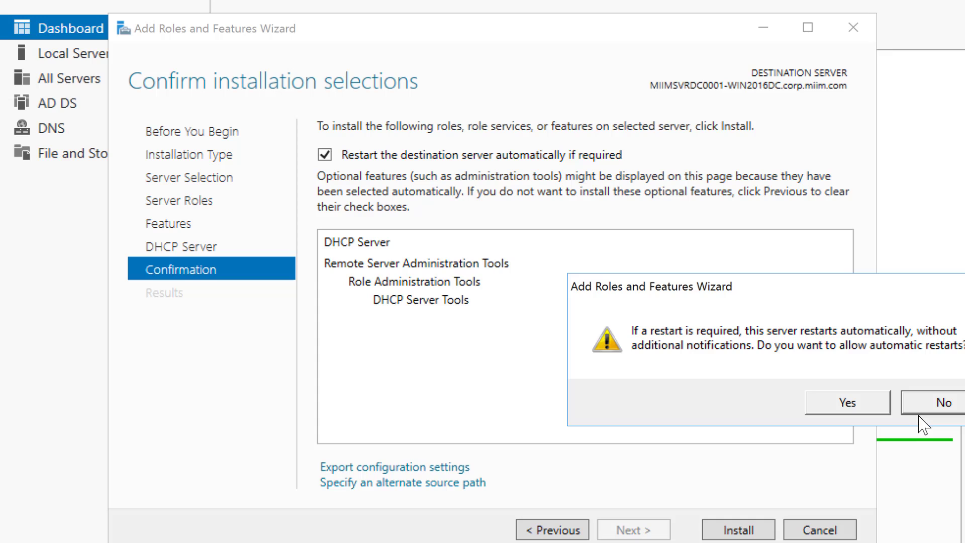
click(846, 402)
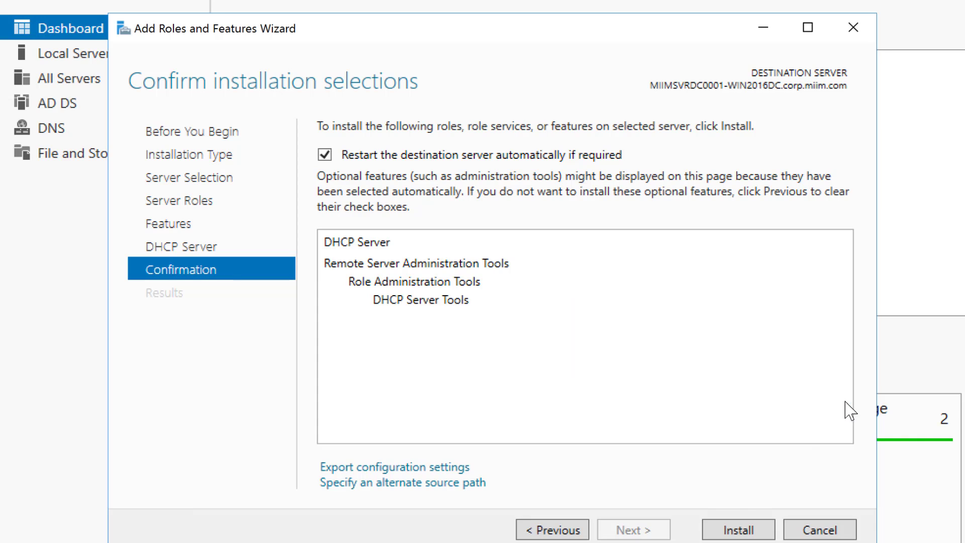
click(735, 531)
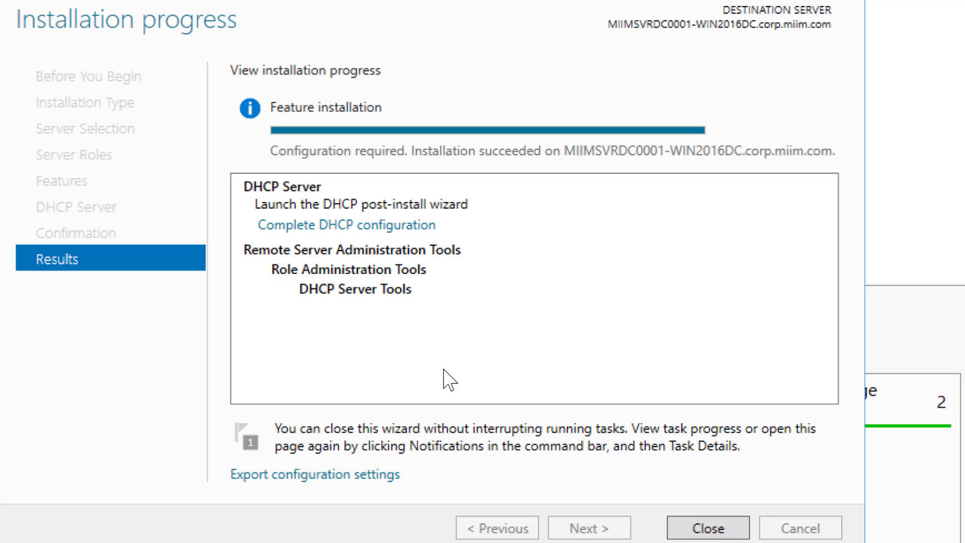
- Complete DHCP post-install configuration, authorizing the server with the current credentials
click(722, 532)
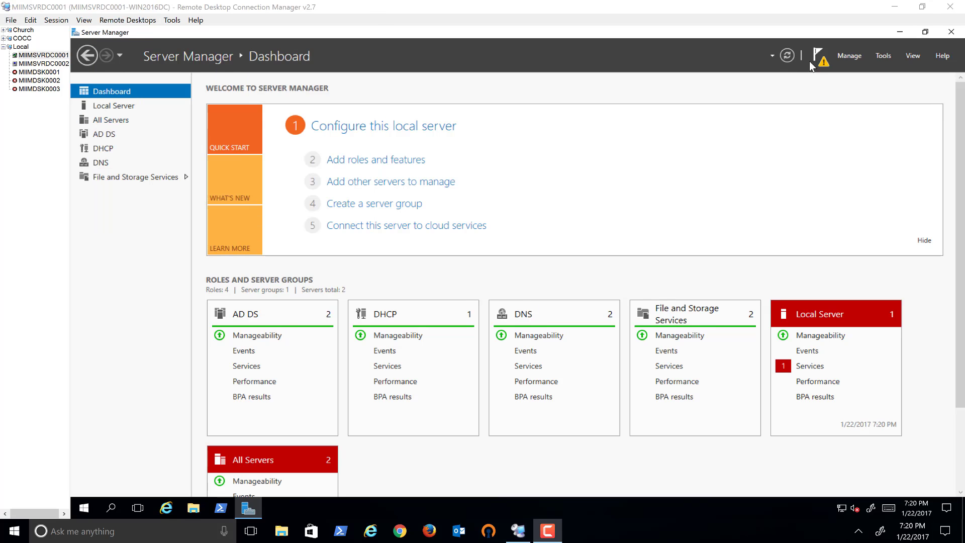
click(814, 58)
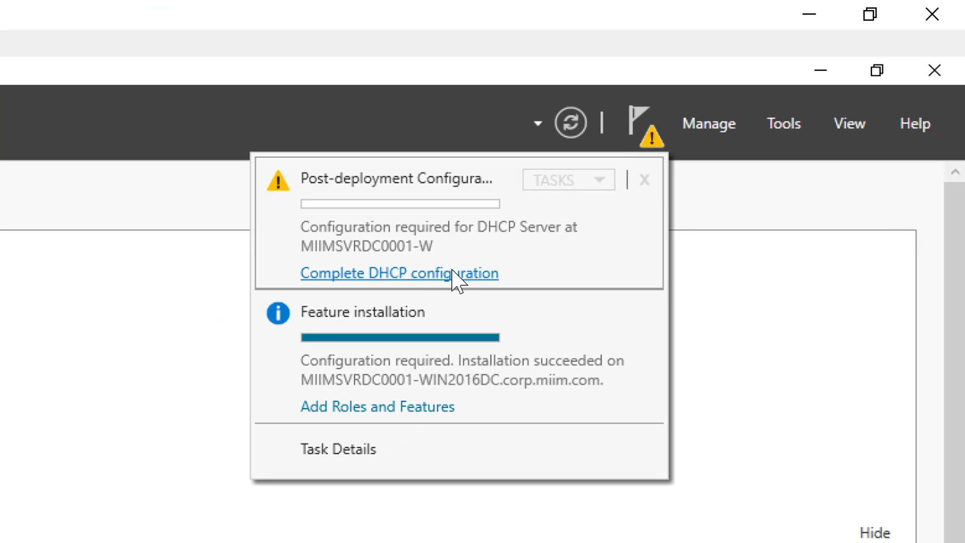
click(452, 273)
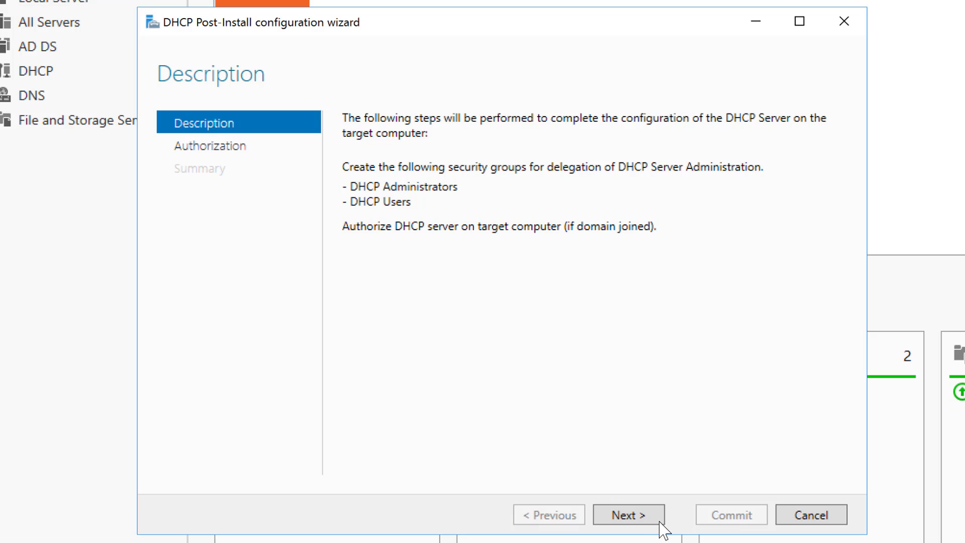
click(634, 514)
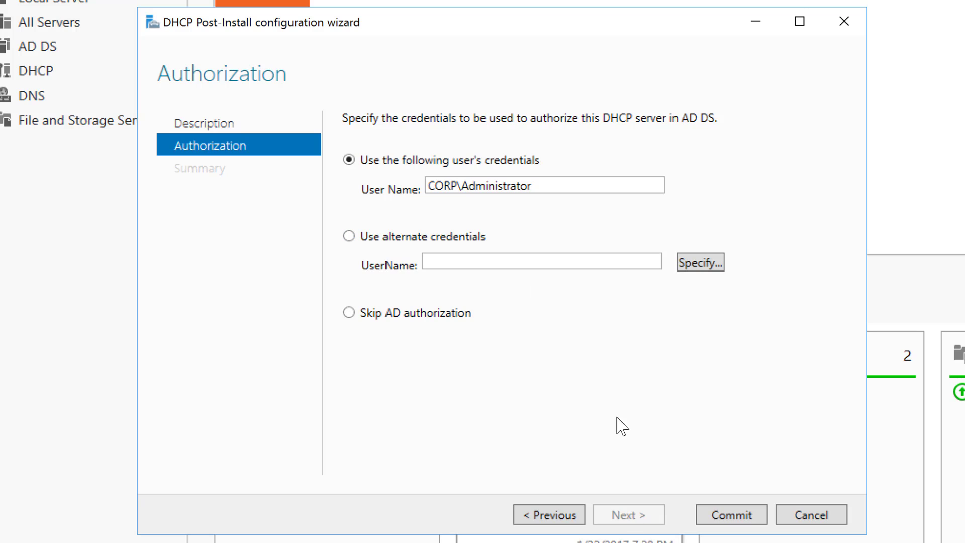
click(732, 516)
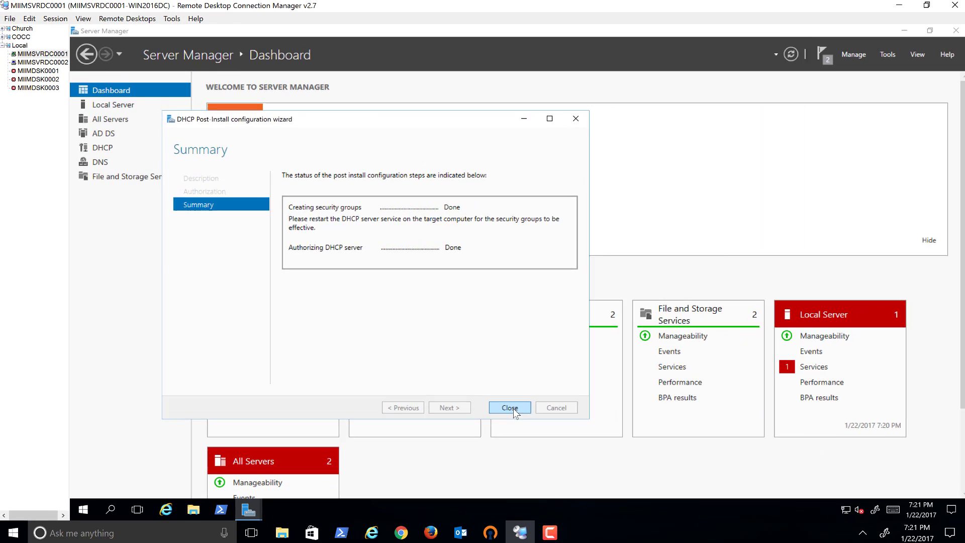
click(731, 515)
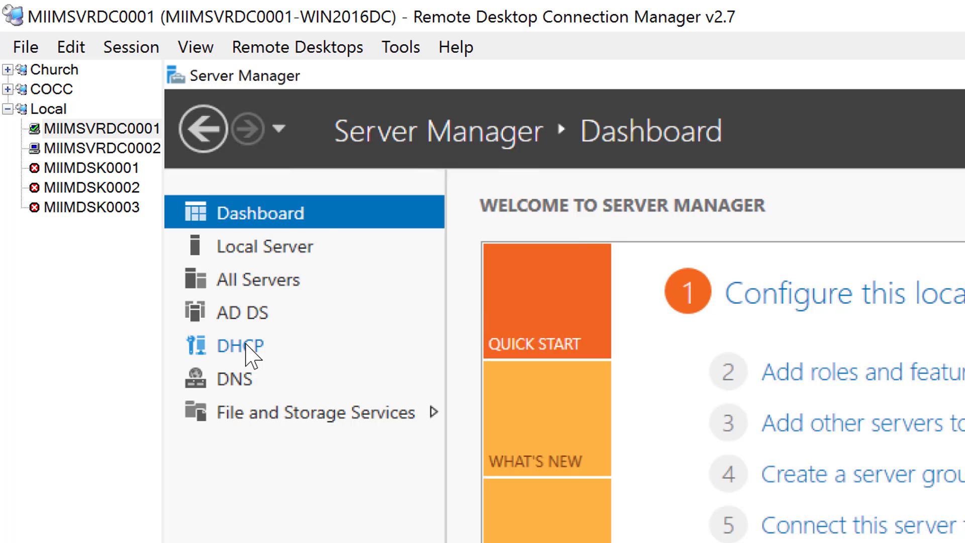
- Launch the DHCP console from Tools, enlarge it, and expand the server and its IPv4 node
click(249, 352)
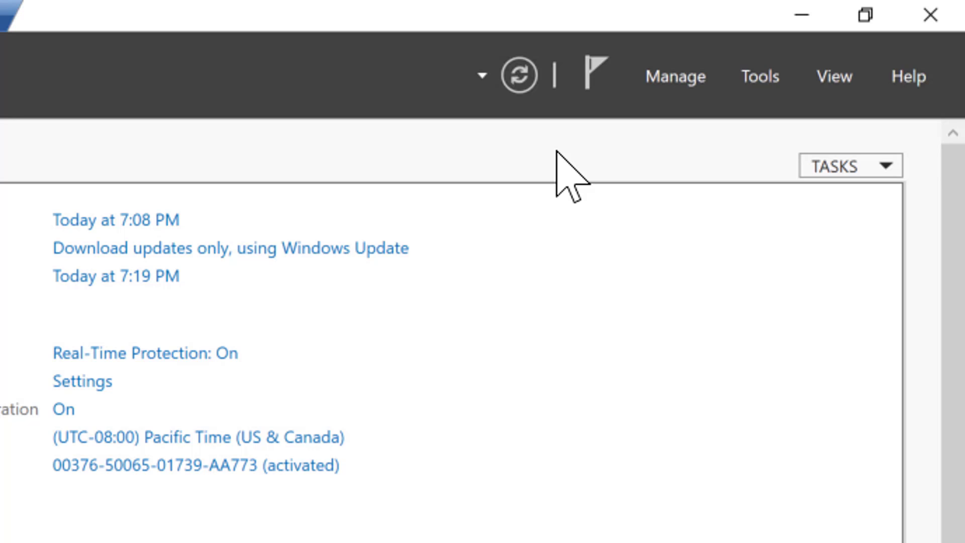
click(760, 78)
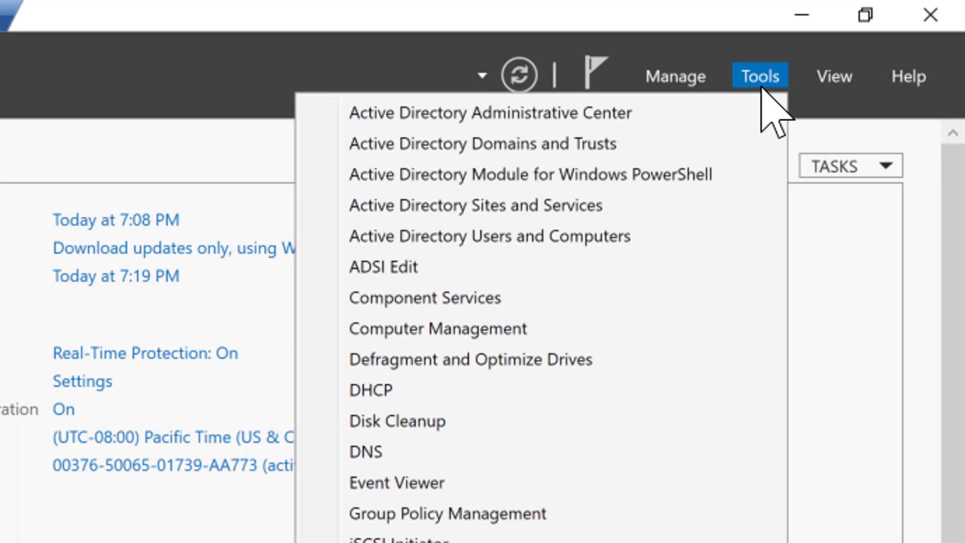
click(464, 397)
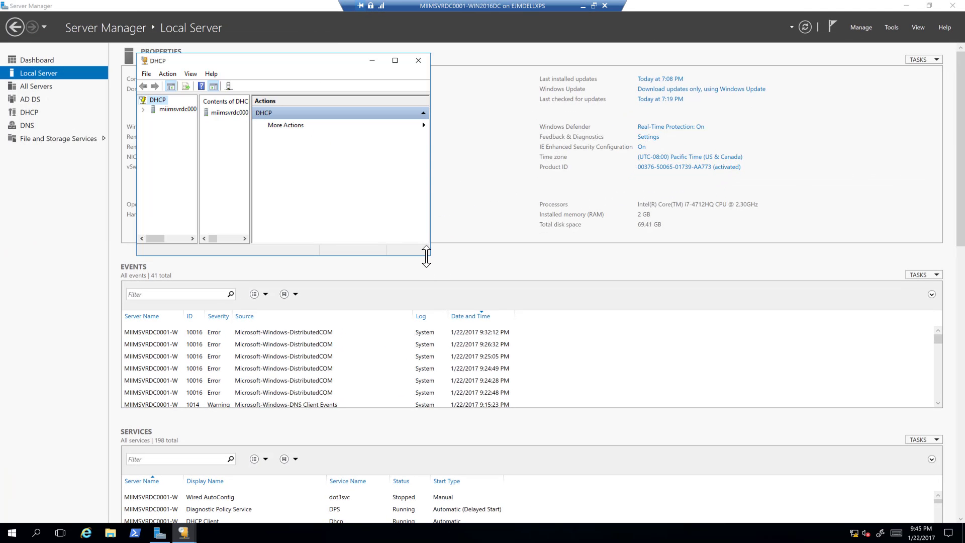
drag(425, 254, 660, 358)
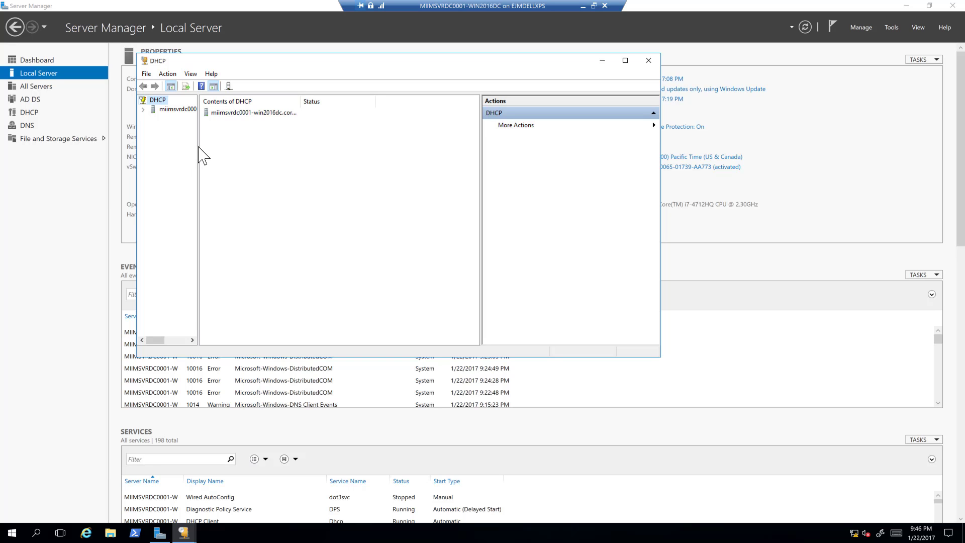
drag(198, 151, 254, 148)
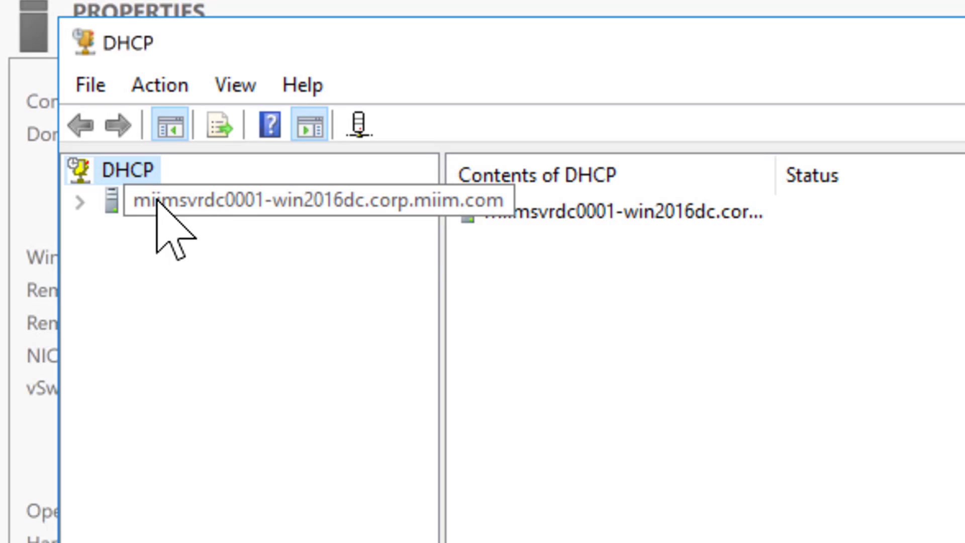
click(80, 202)
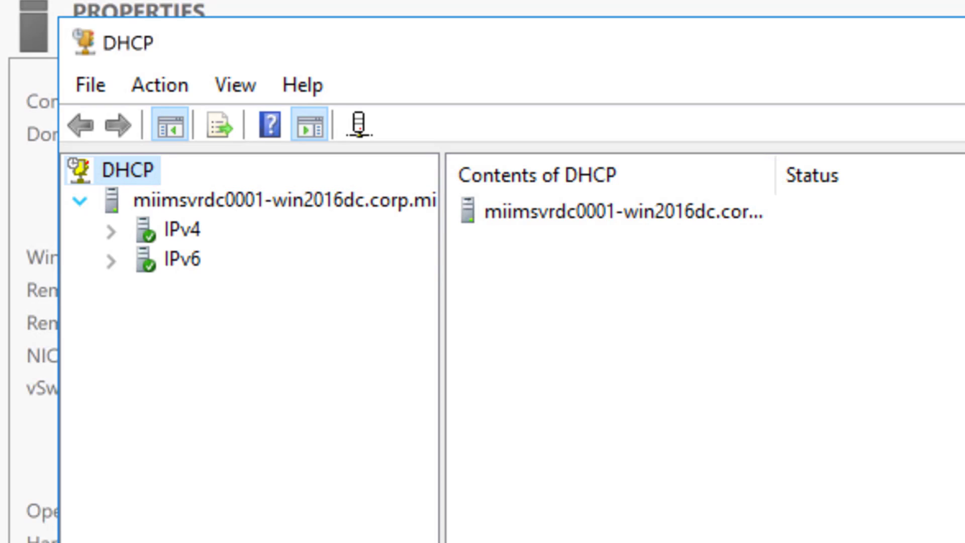
click(110, 230)
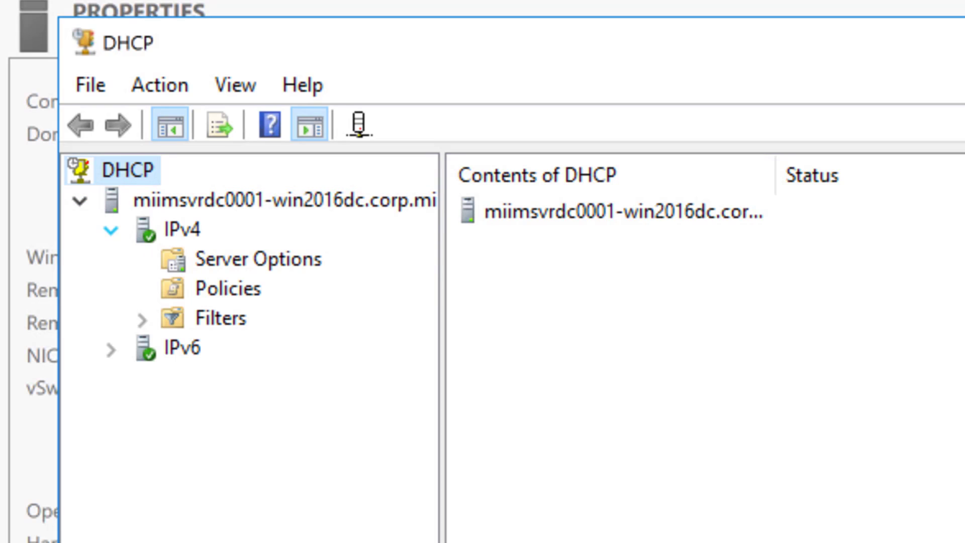
- Start a new IPv4 scope 'MIIM Primary DHCP Scope' described as 'Main DHCP Scope for the corp,miim.com domain'
right_click(179, 232)
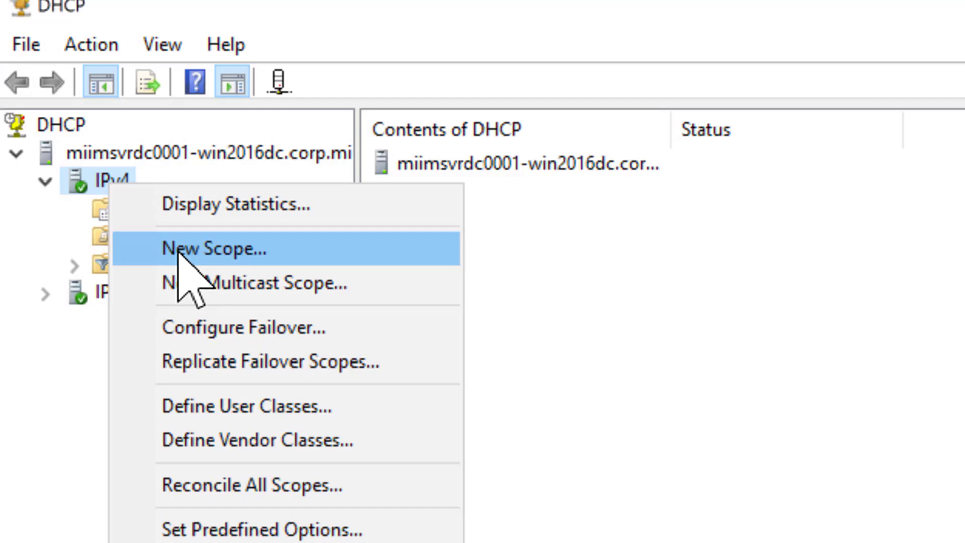
click(281, 301)
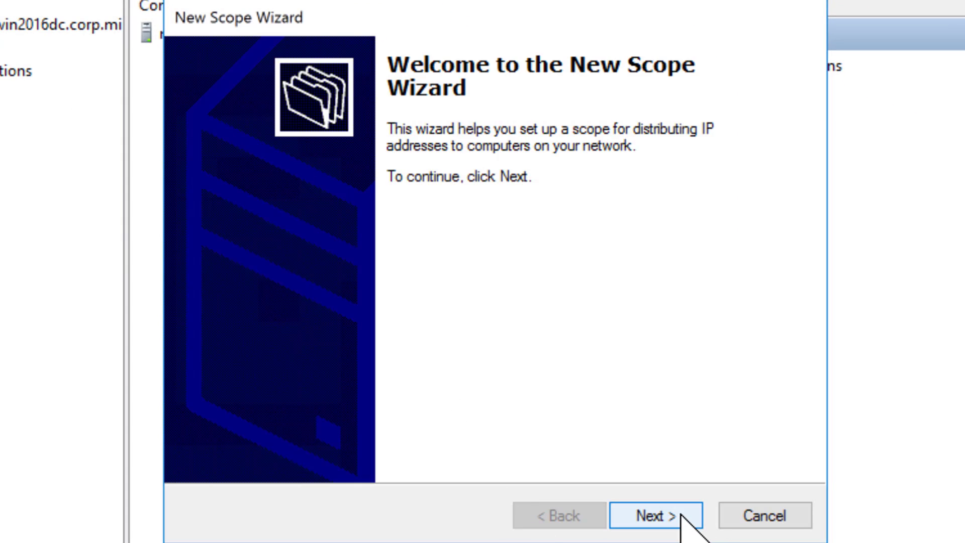
click(654, 515)
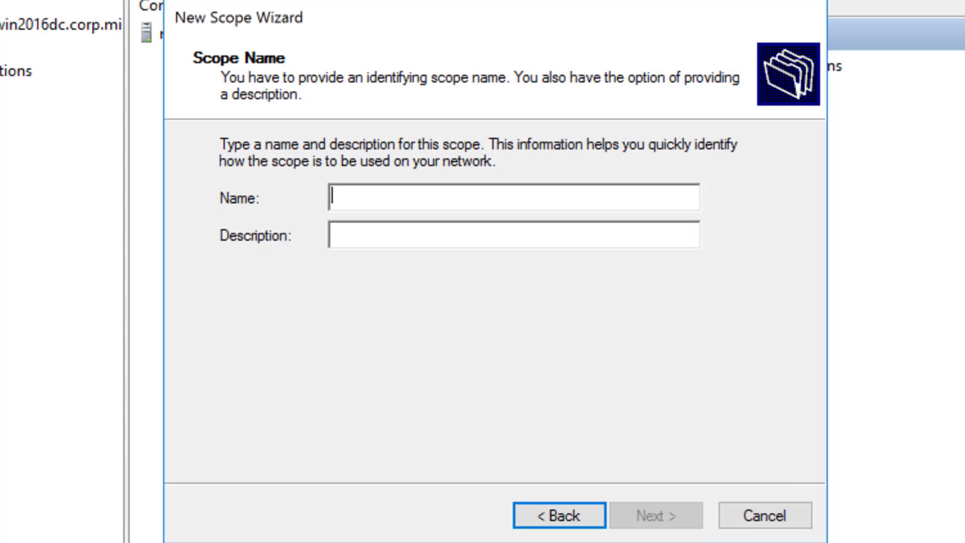
text(MIIM)
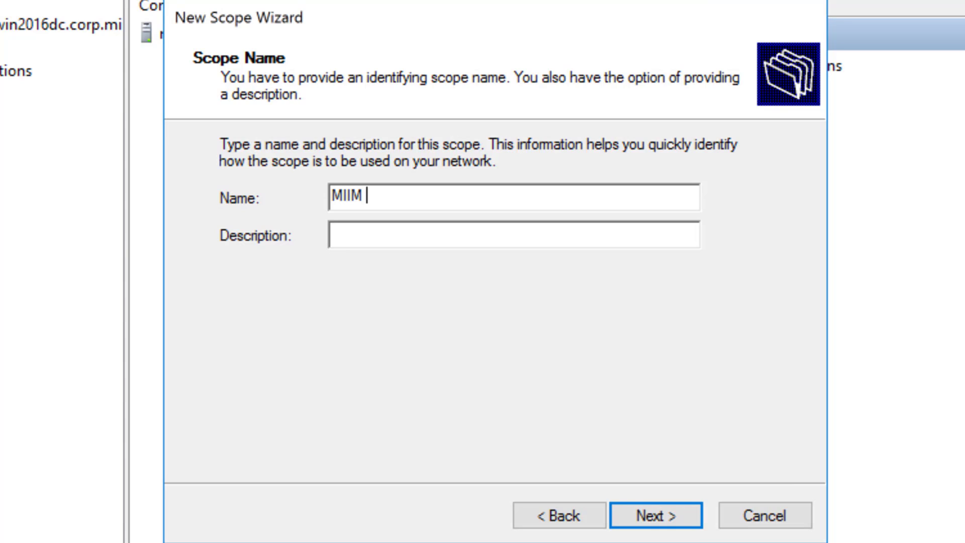
text( Primary DH)
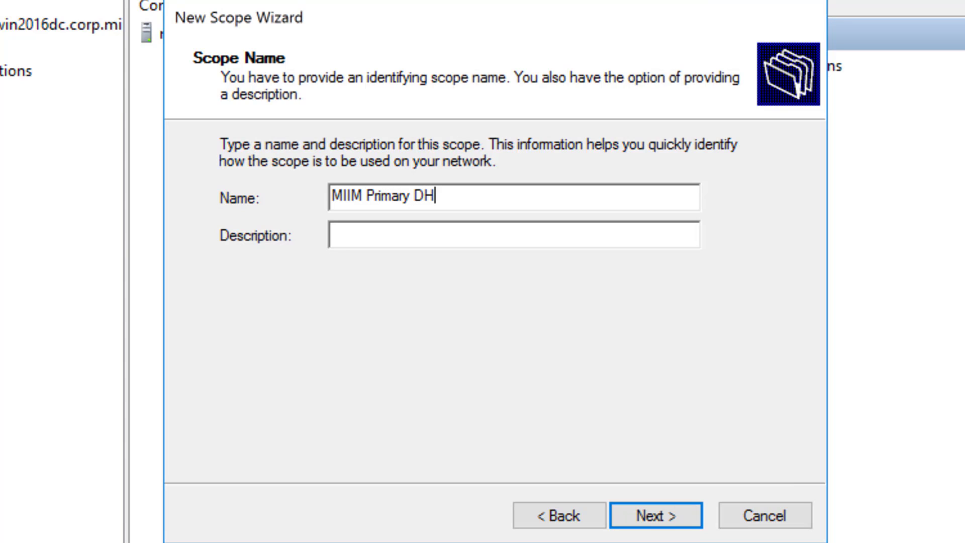
text(CP Scope)
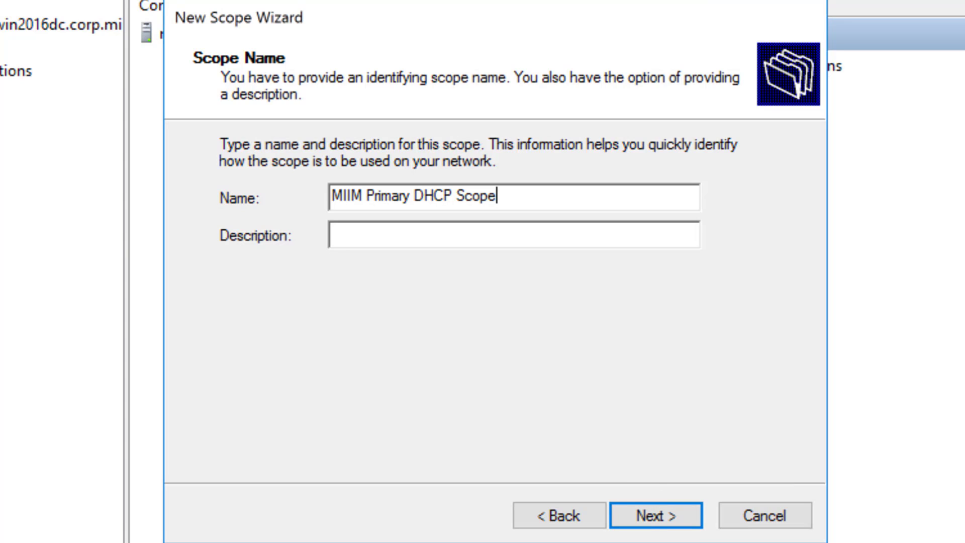
key(Tab)
text(Main DHCP Scope for the corp,miim.com domain)
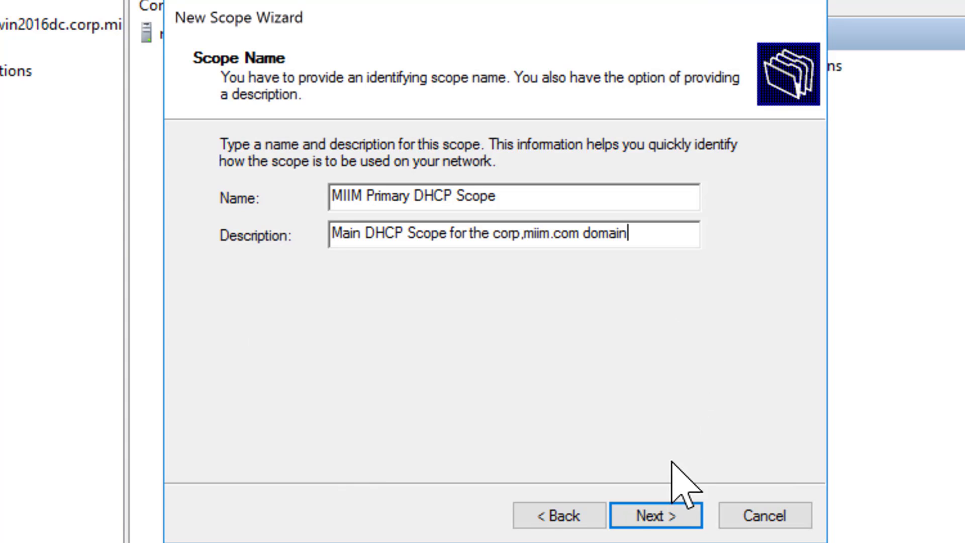
- Set the scope range 172.16.0.100–172.16.0.254 with prefix length 21 (255.255.248.0)
click(663, 518)
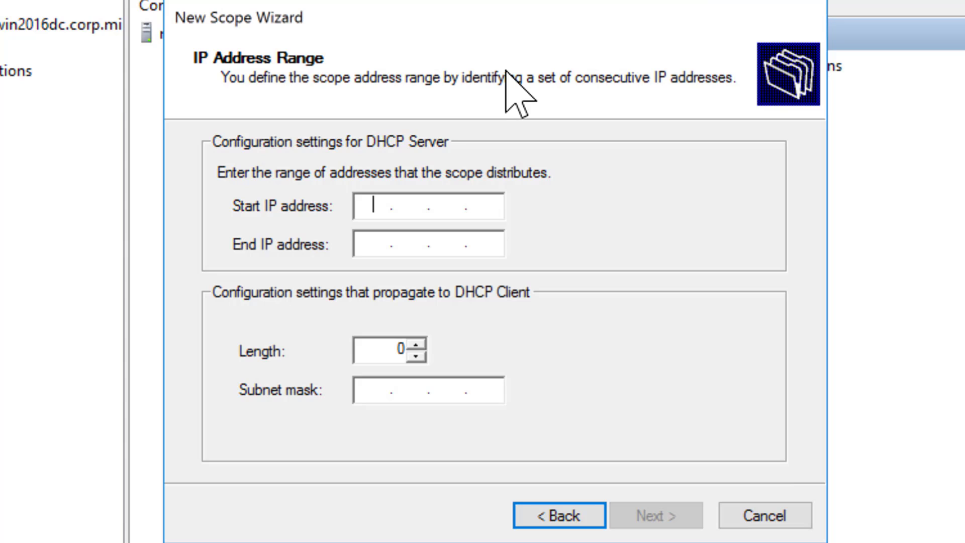
text(172.)
text(16.0.1)
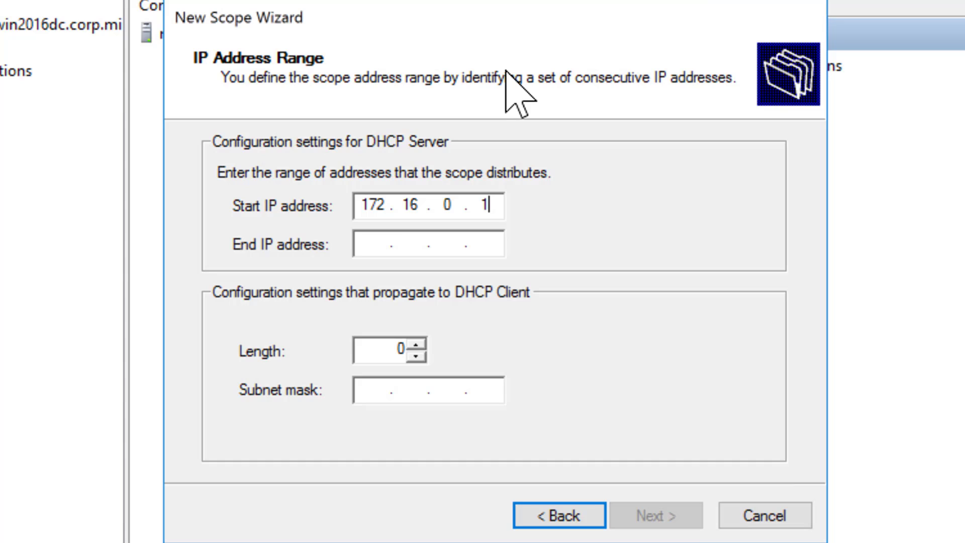
text(00)
key(Tab)
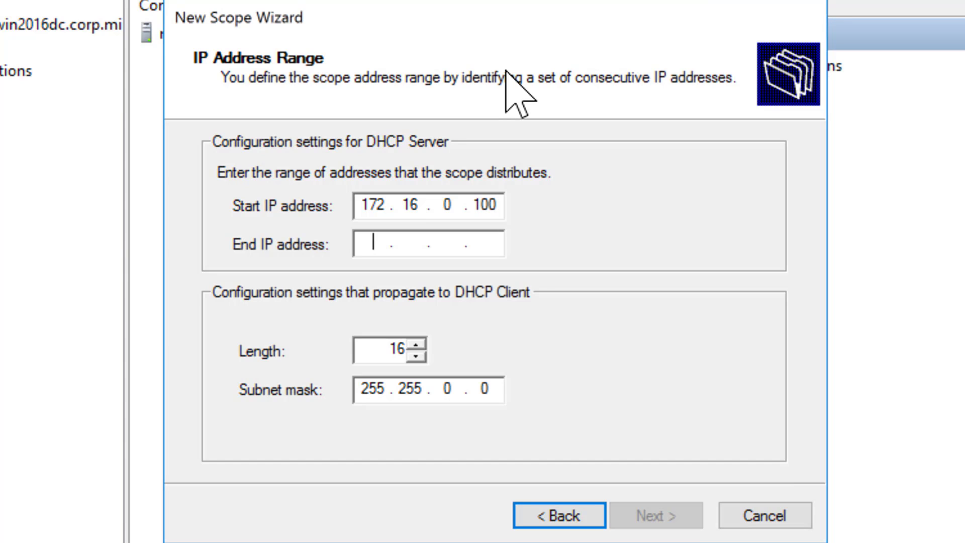
text(187 . . .)
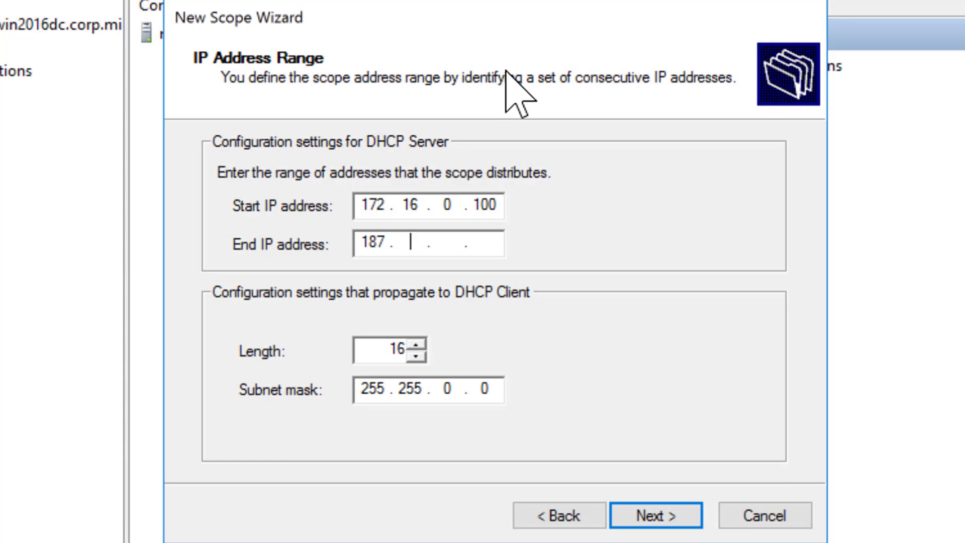
key(BackSpace)
key(BackSpace)
key(BackSpace)
text(172.16.0.254)
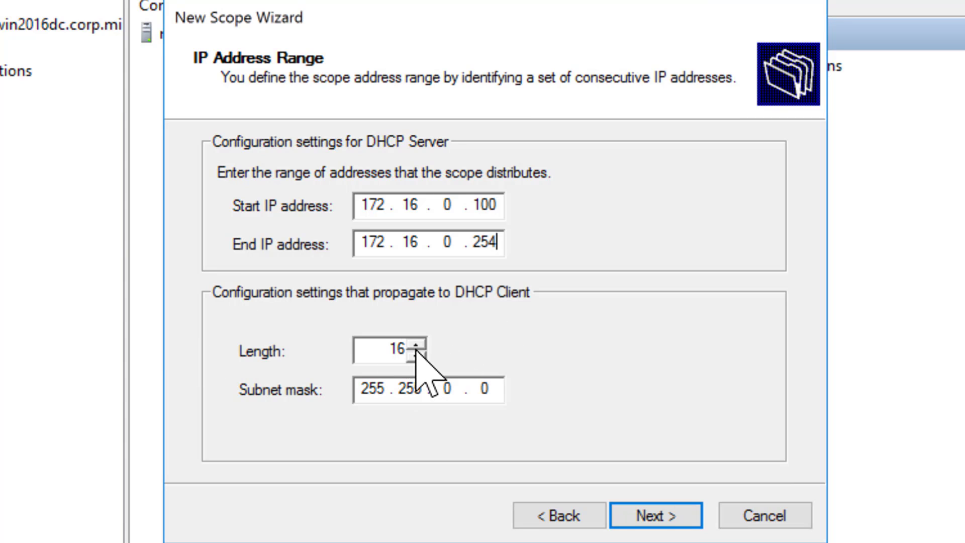
key(Tab)
key(Up)
key(Up)
key(Up)
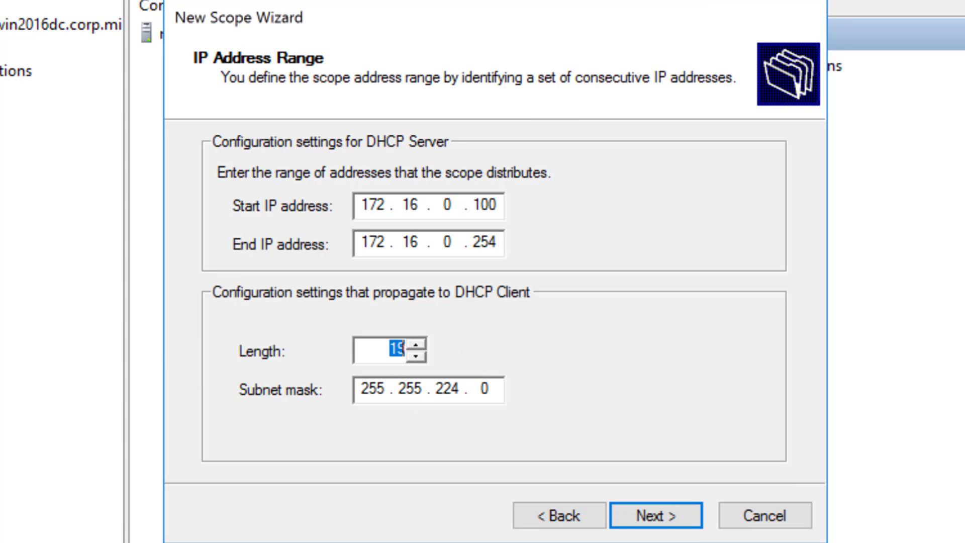
key(Up)
key(Up)
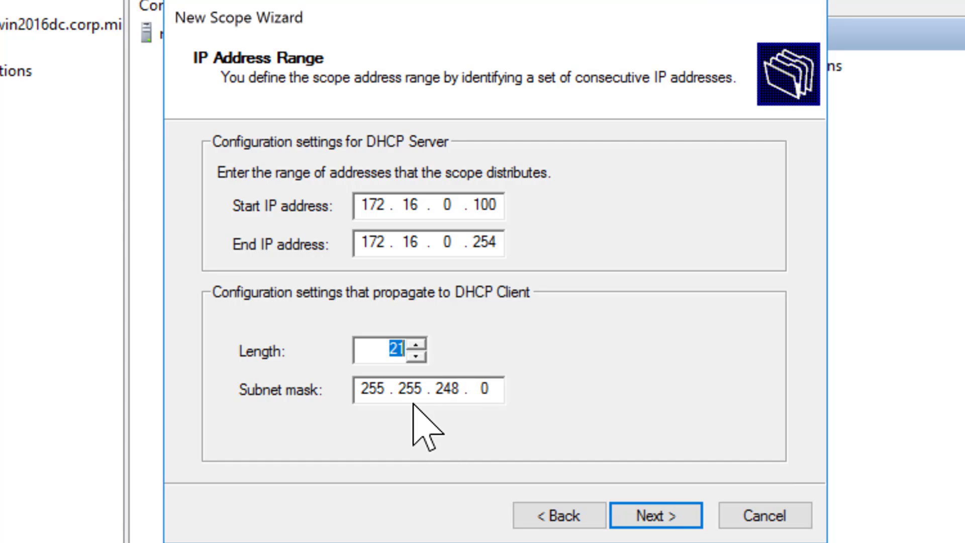
click(666, 514)
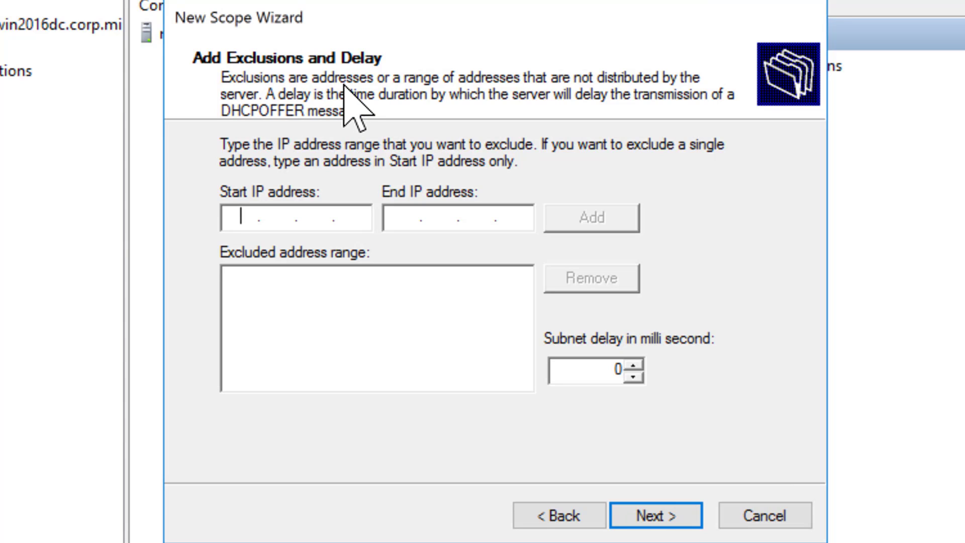
- Add exclusion ranges 172.16.0.100–172.16.0.104 and 172.16.0.110–172.16.0.254
text(172.16.0.)
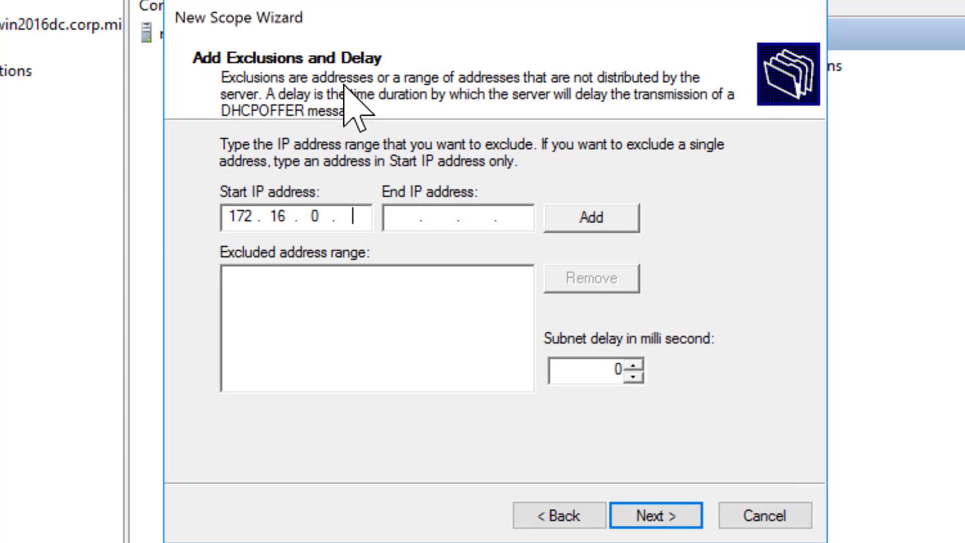
text(100)
key(Tab)
text(172.16.)
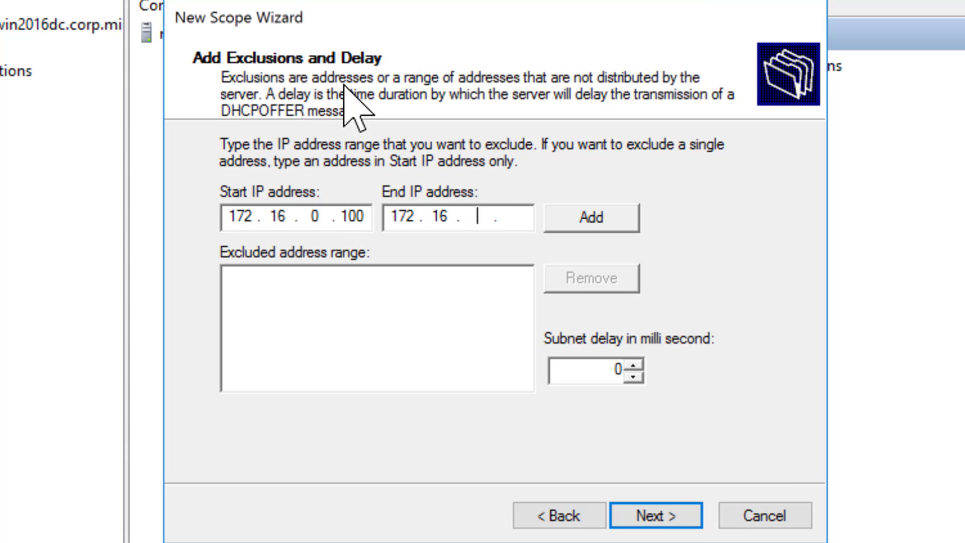
text(0.104)
click(568, 216)
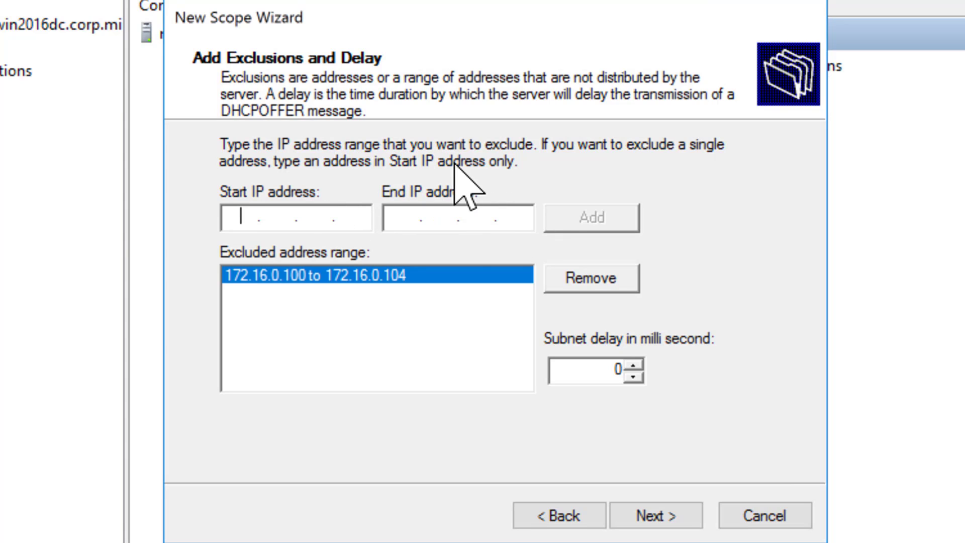
text(172.16.0.)
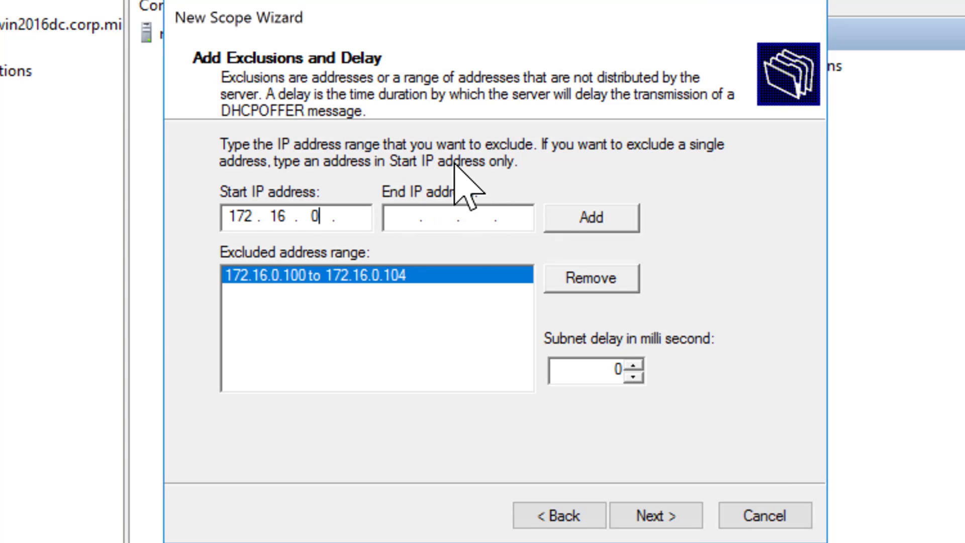
key(BackSpace)
text(0.110)
key(Tab)
text(172.16.0.)
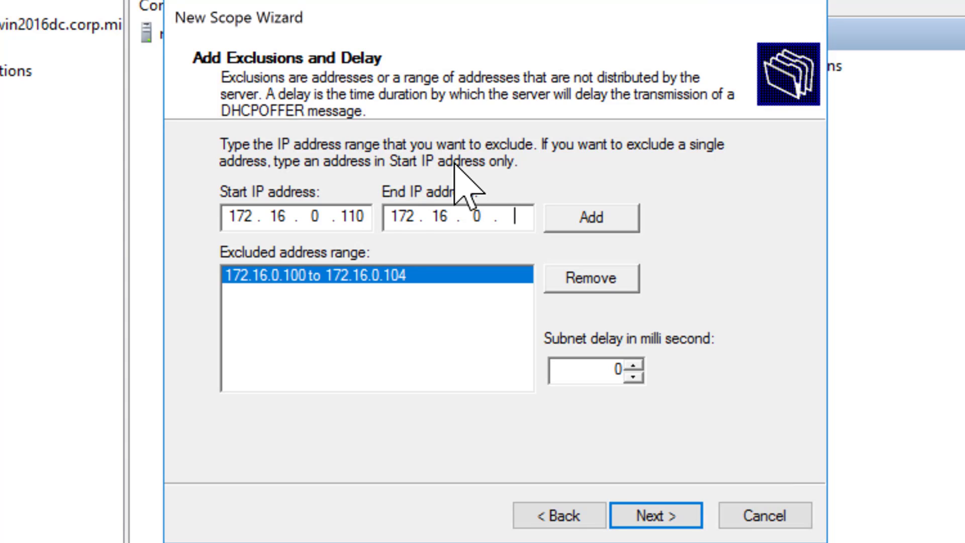
text(254)
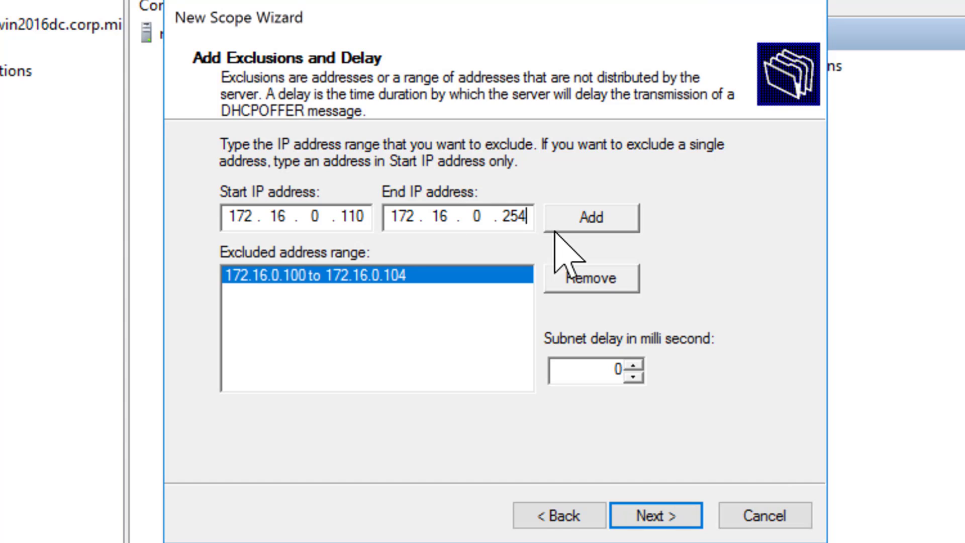
click(576, 216)
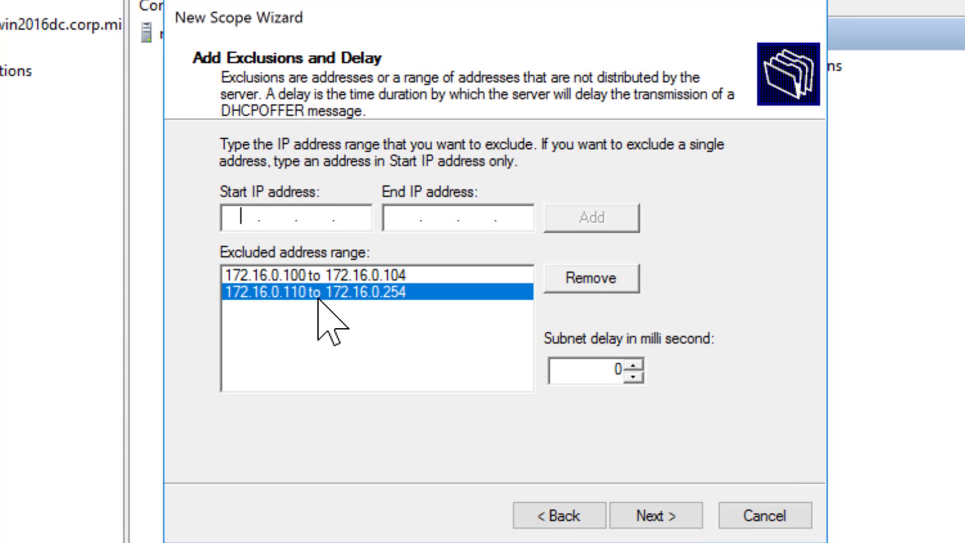
- Accept the default lease duration and proceed to Configure DHCP Options
click(650, 514)
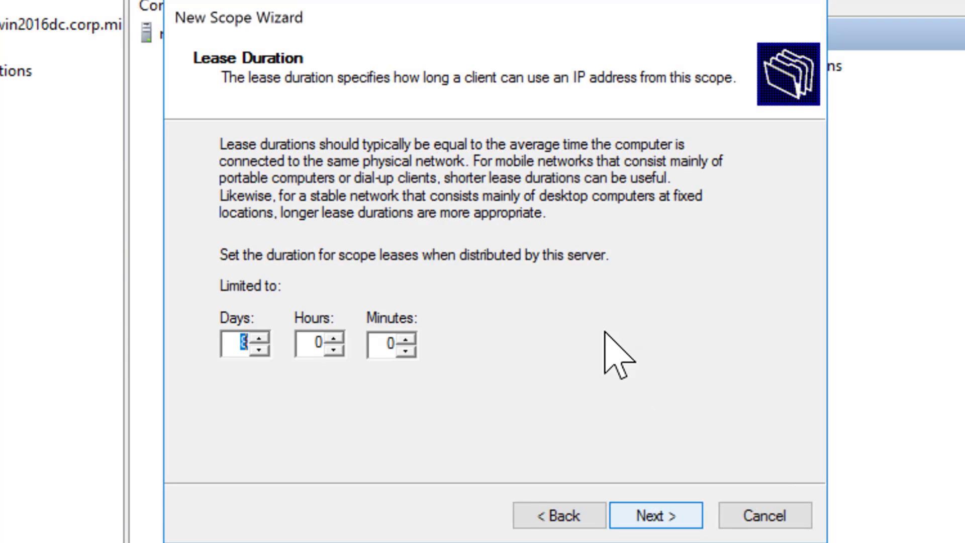
click(659, 511)
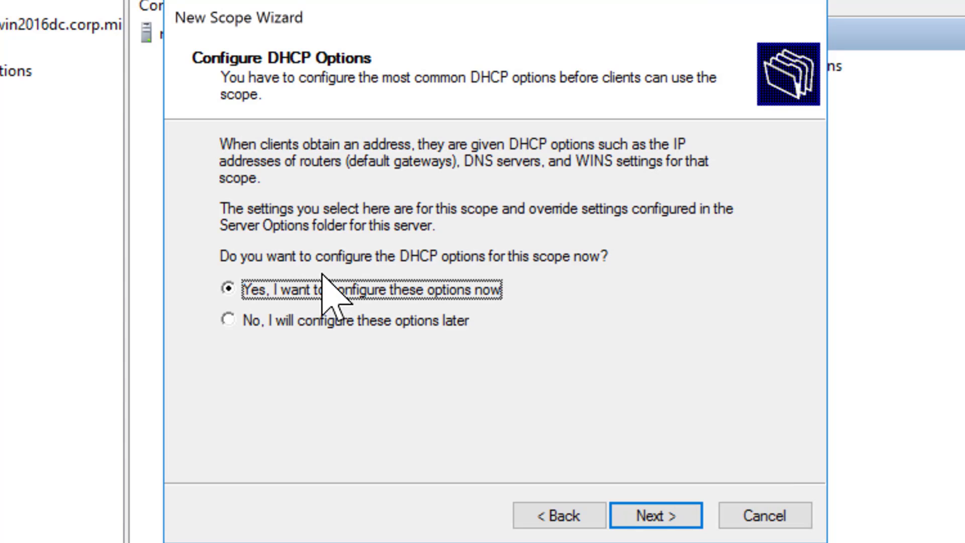
- Add 172.16.0.1 as the scope's router (default gateway)
click(656, 515)
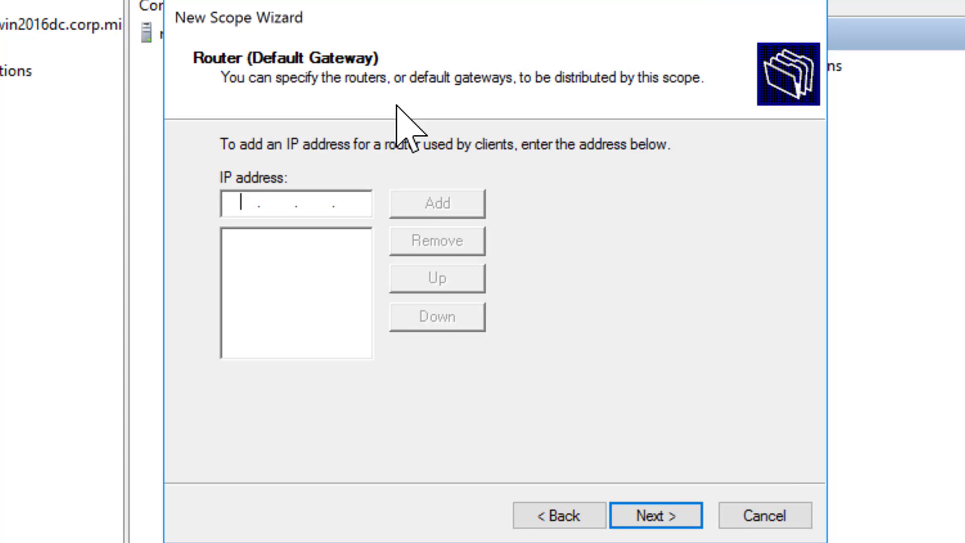
text(172.16.)
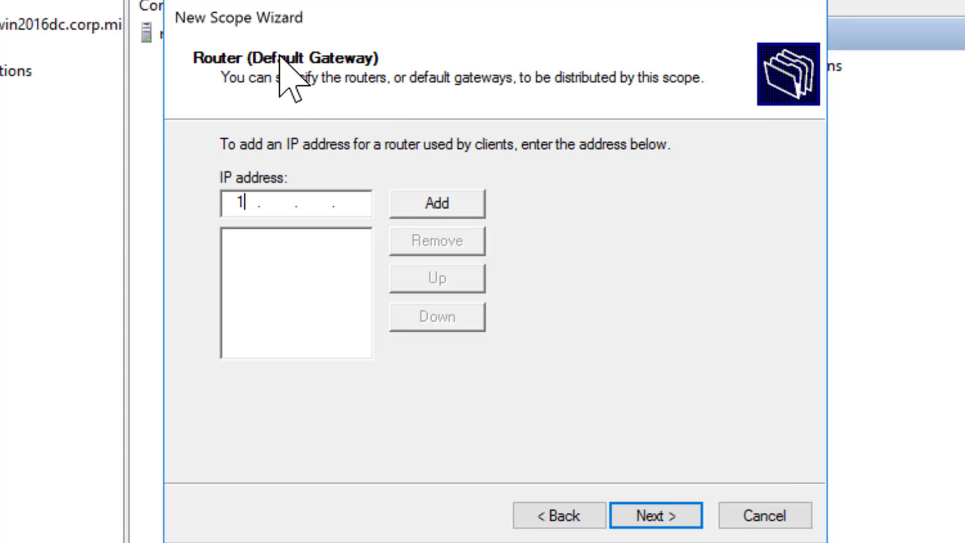
text(0.1)
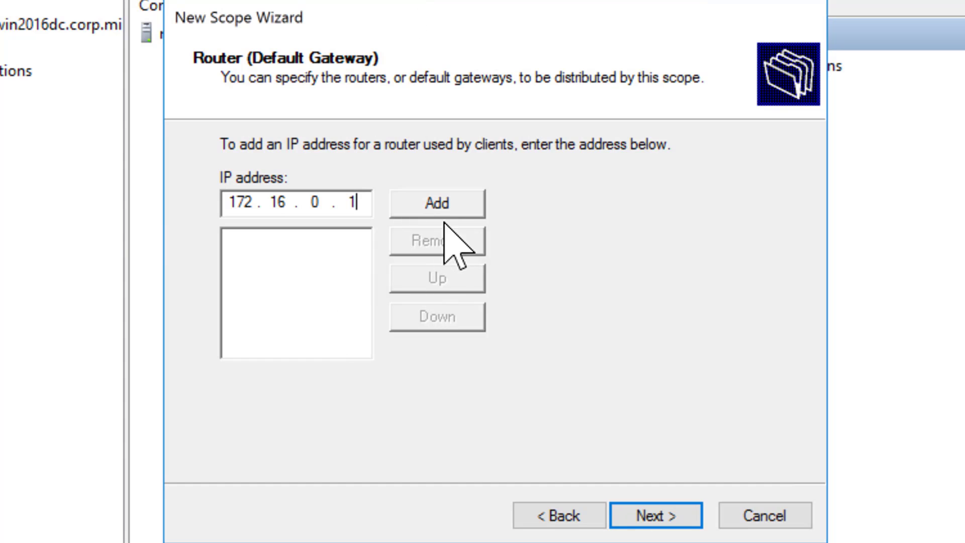
click(437, 203)
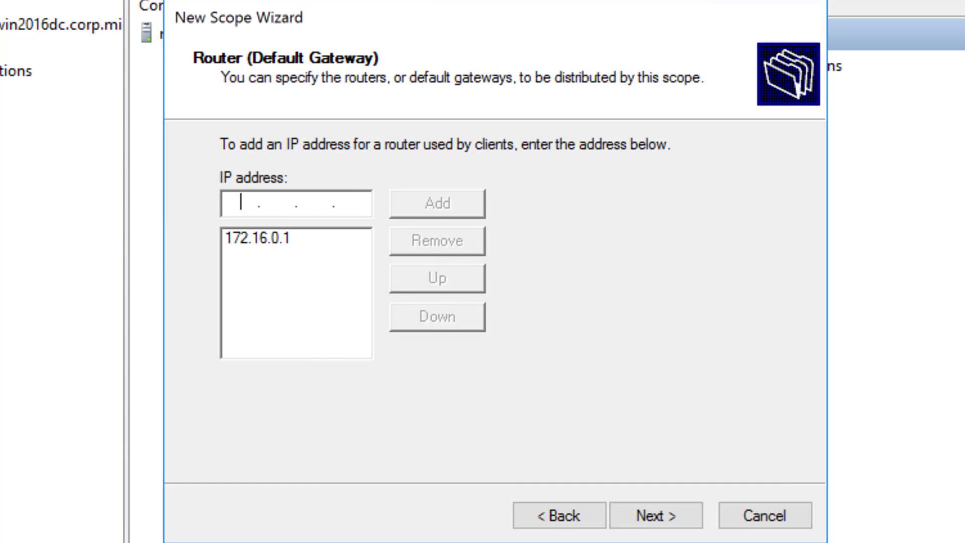
click(692, 518)
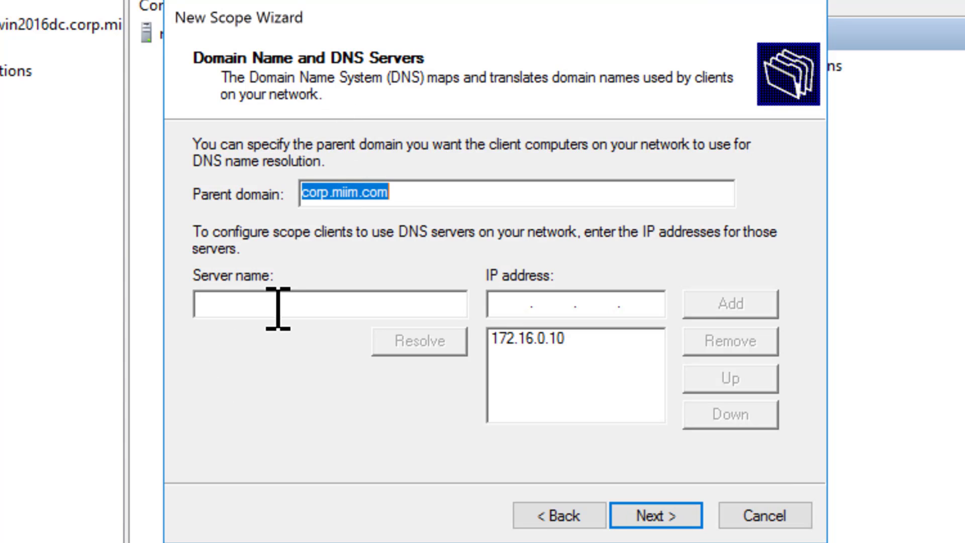
- Resolve the second DC MIIMSVRDC0002-WIN2016DC and add 172.16.0.11 as a DNS server
click(197, 303)
text(MIIM)
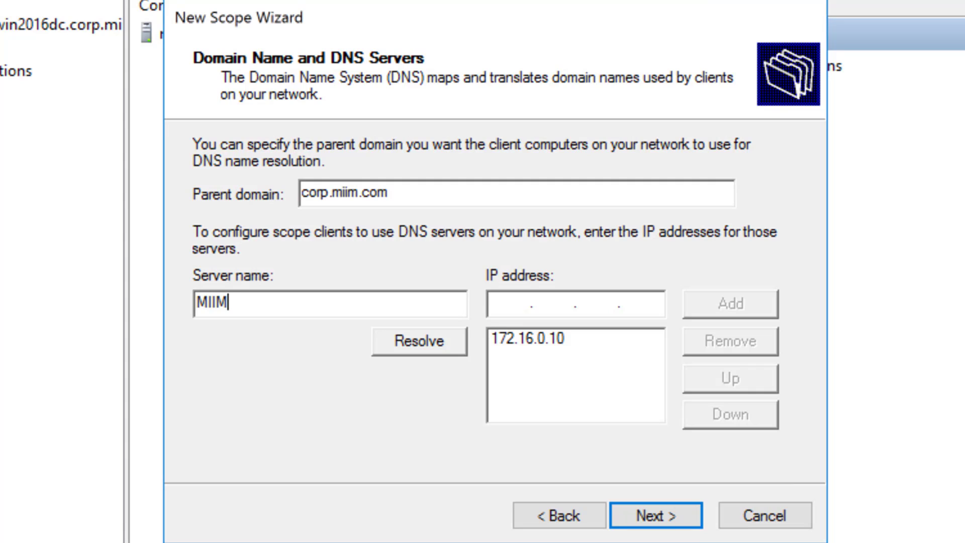
text(SVRDC0)
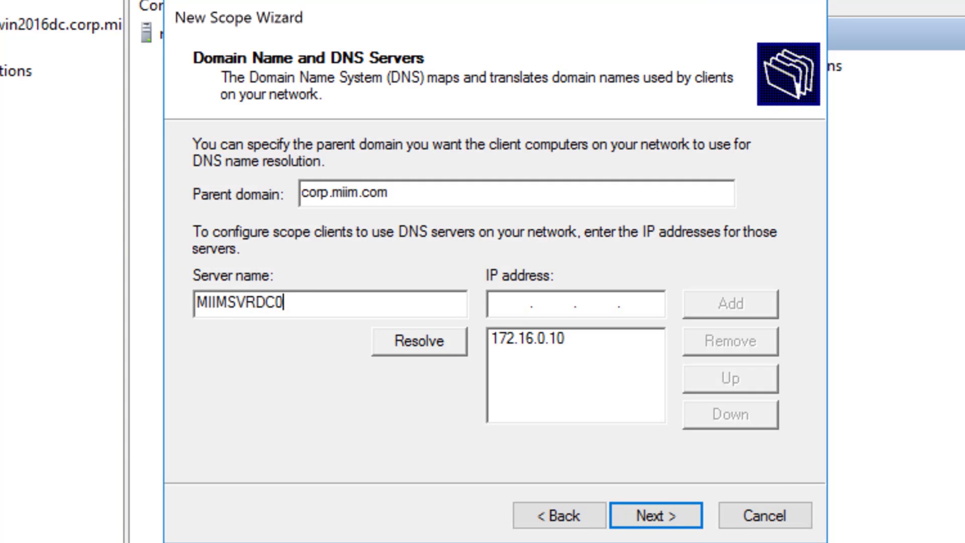
text(001-WI)
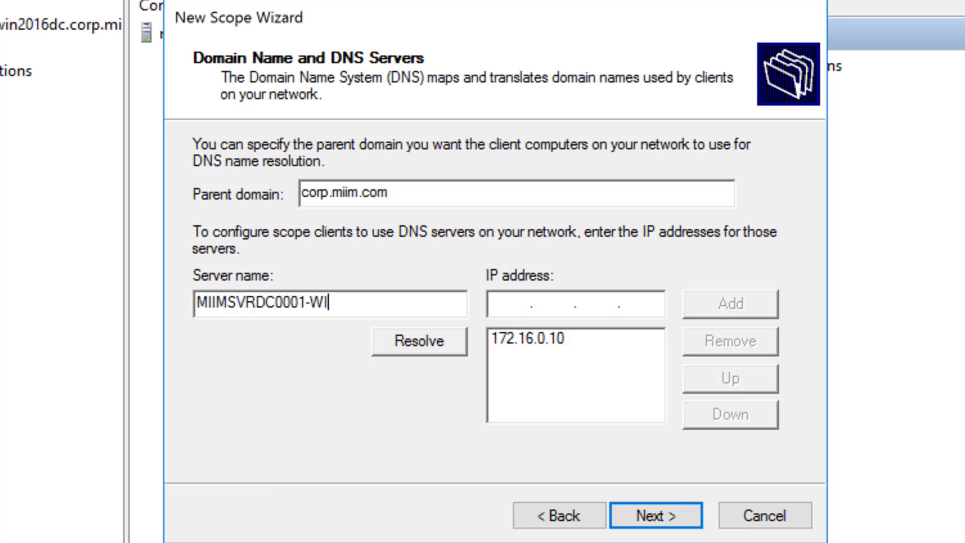
text(N2016)
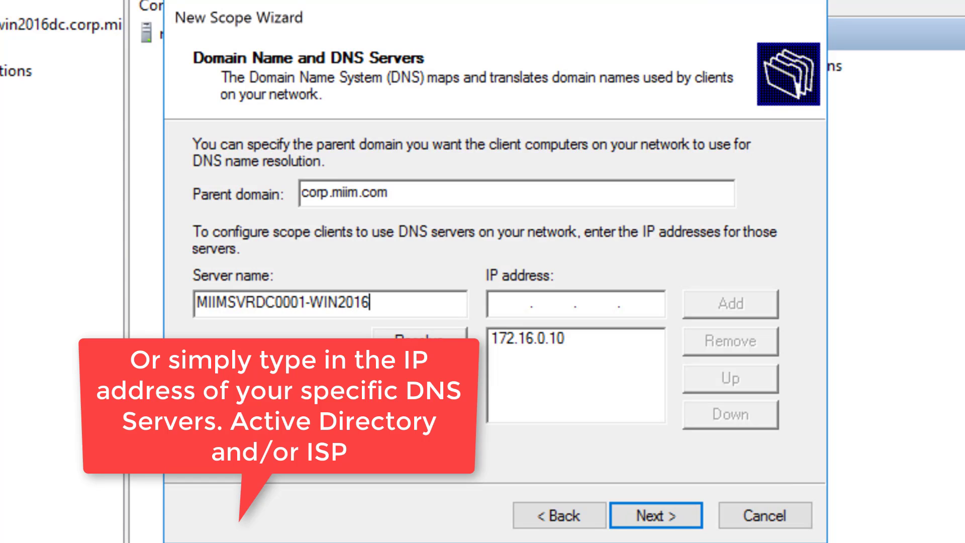
text(DC)
click(420, 333)
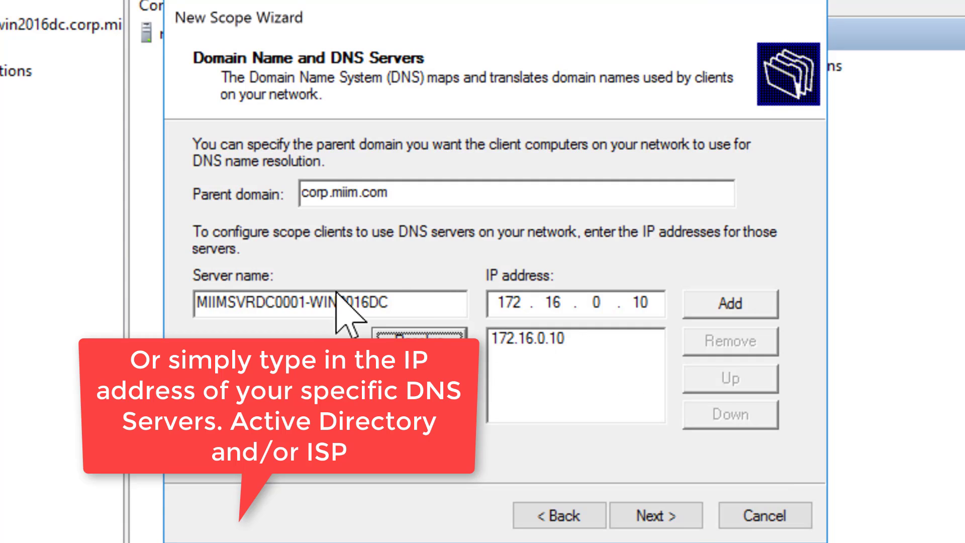
click(309, 304)
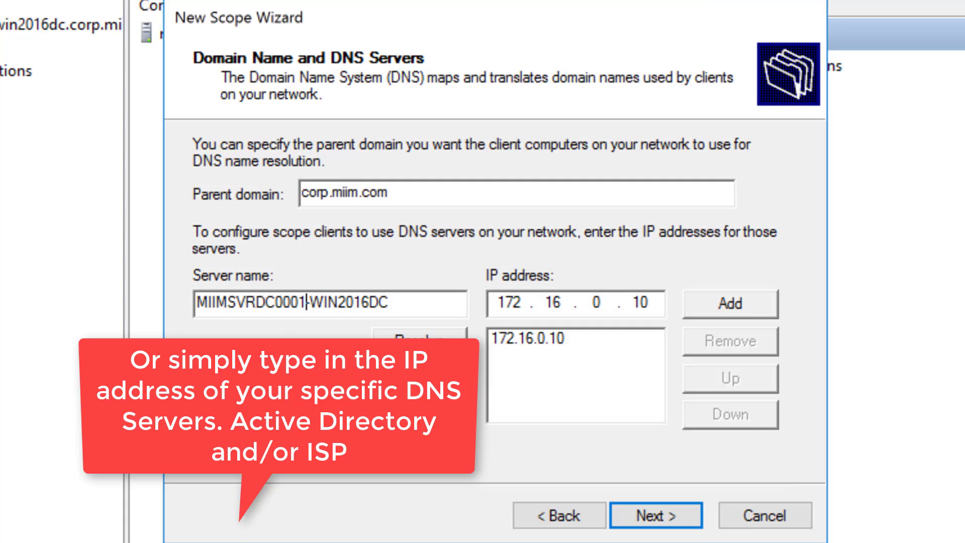
key(BackSpace)
text(2)
click(413, 335)
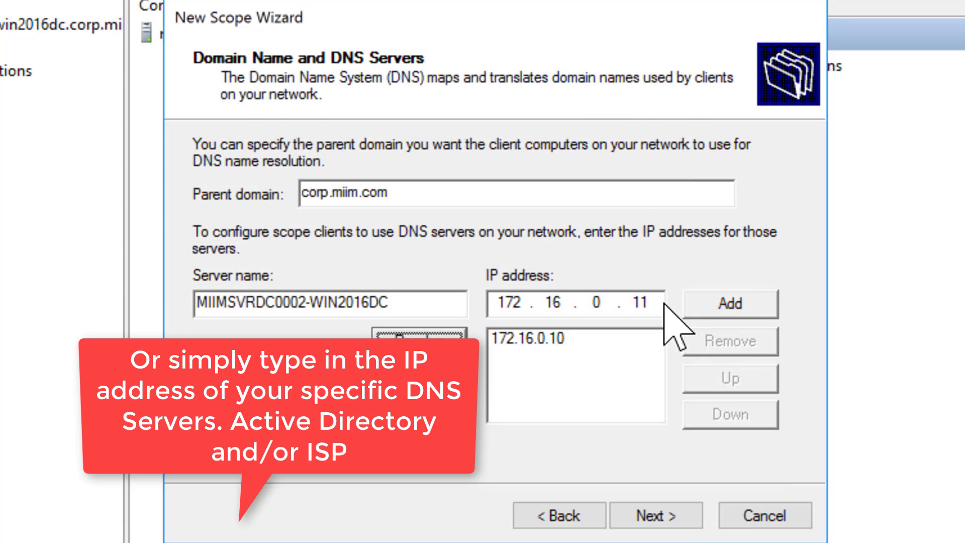
click(718, 304)
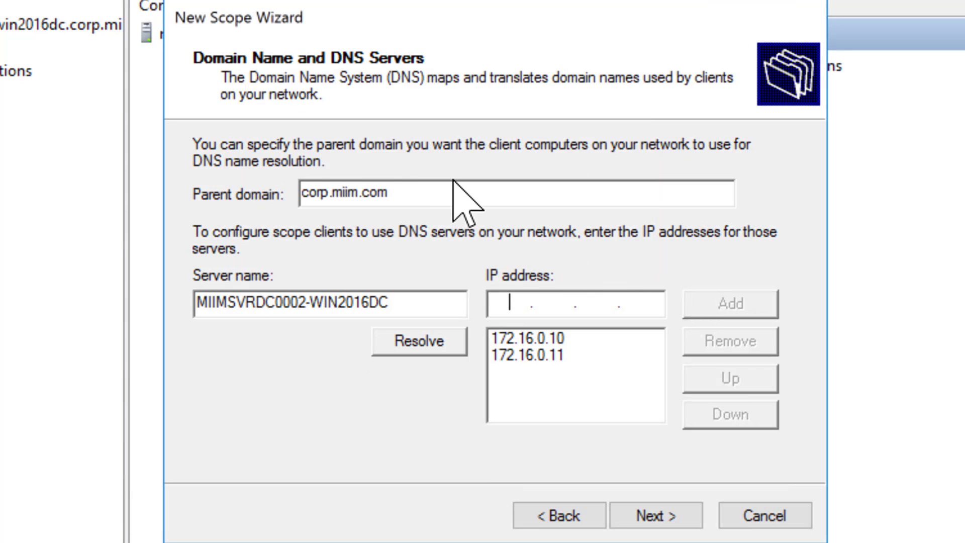
- Proceed to WINS Servers after briefly rechecking the DNS server list
click(648, 518)
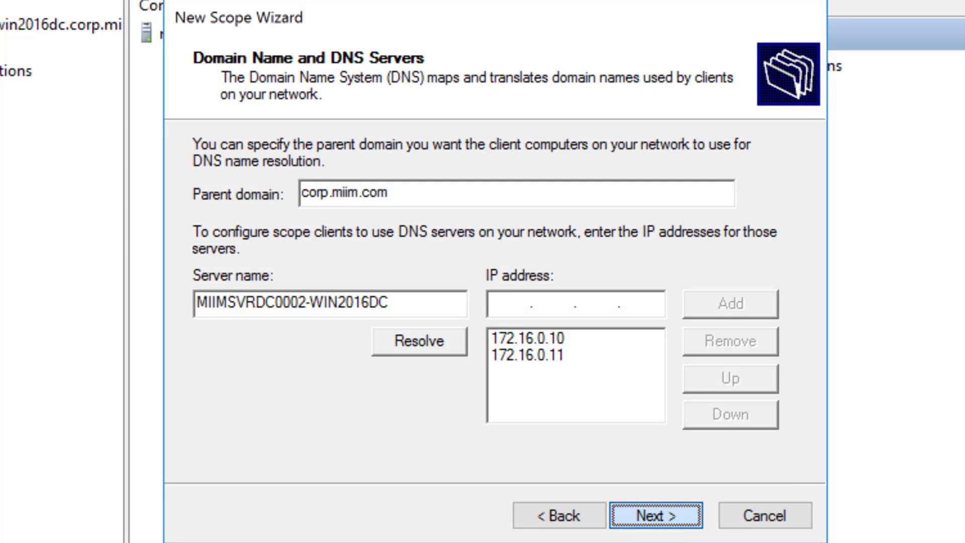
click(537, 509)
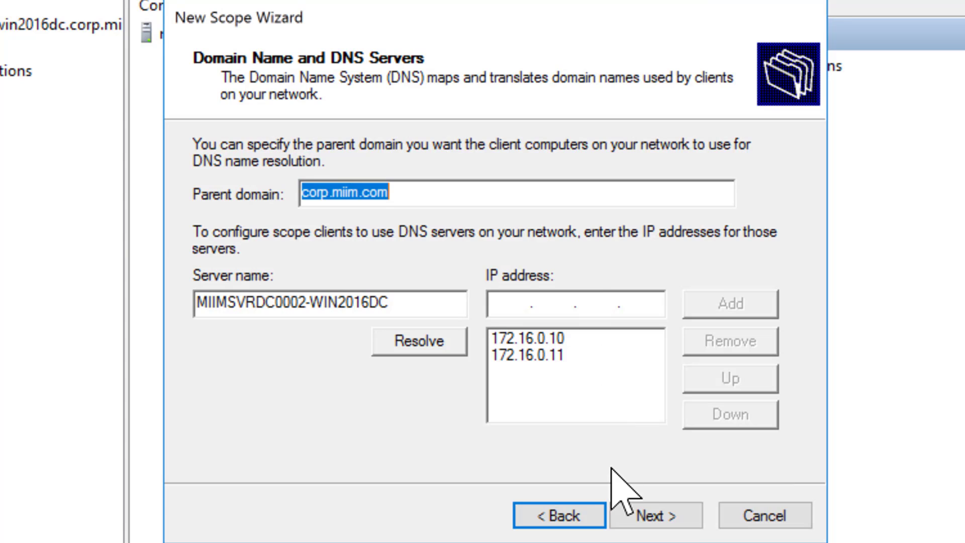
click(651, 517)
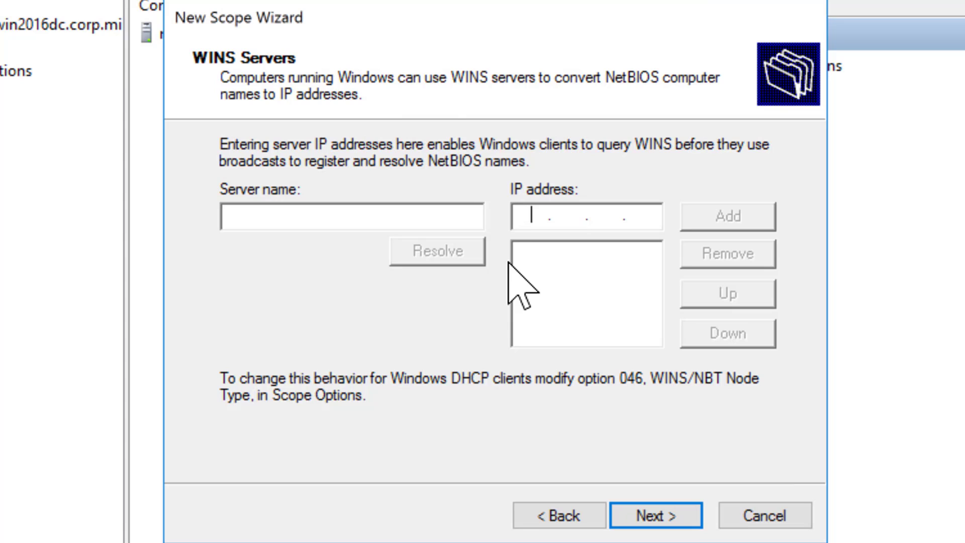
- Resolve miimsvrdc0001-WIN2016DC and add 172.16.0.10 as a WINS server
click(300, 217)
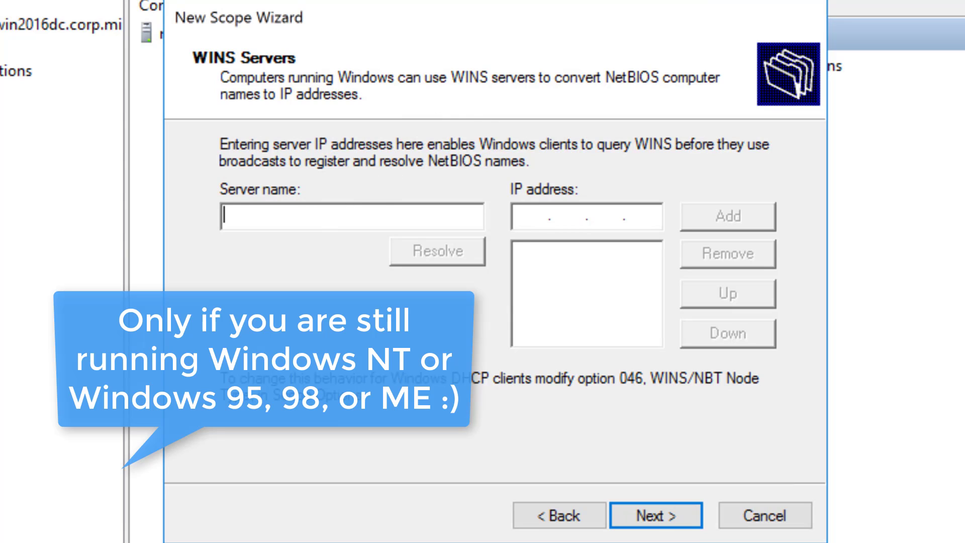
text(miim)
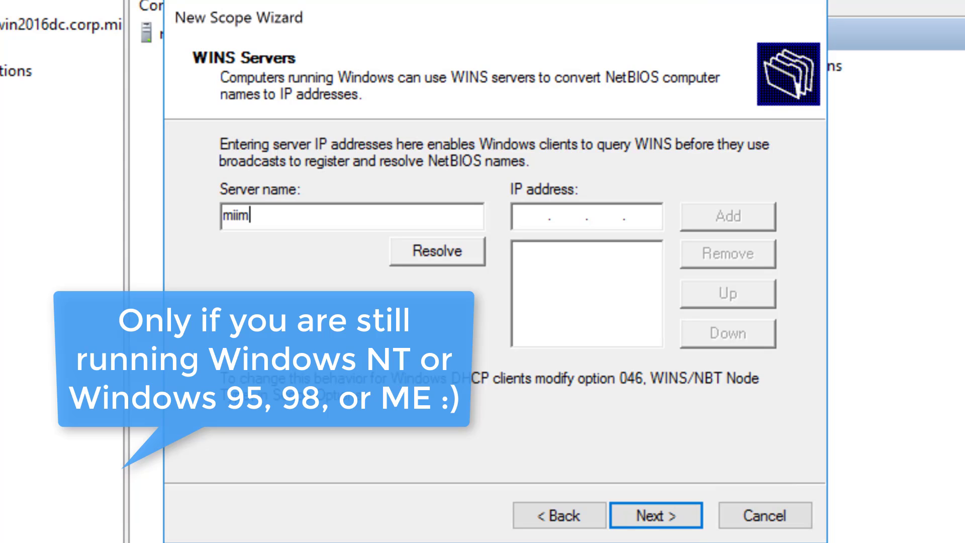
text(svrdc0001-W)
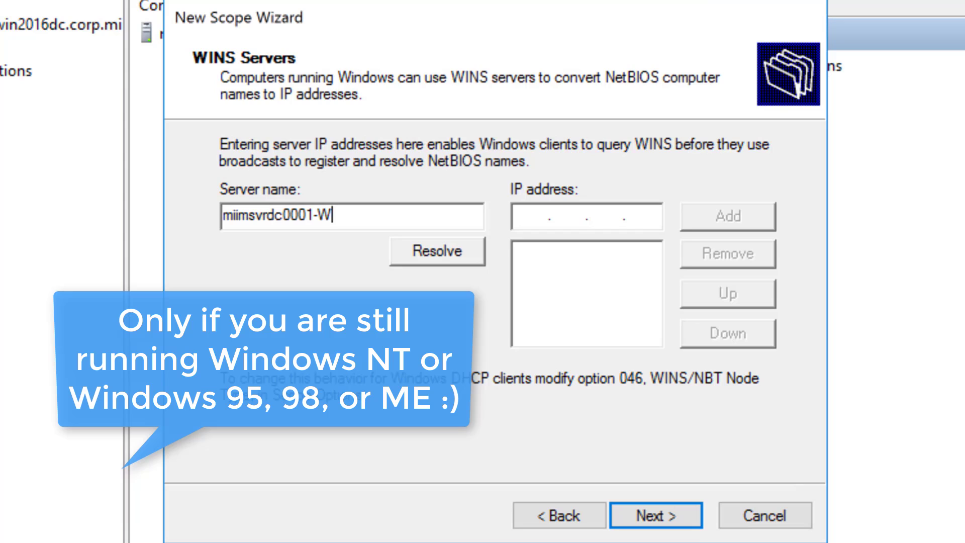
text(IN2016D)
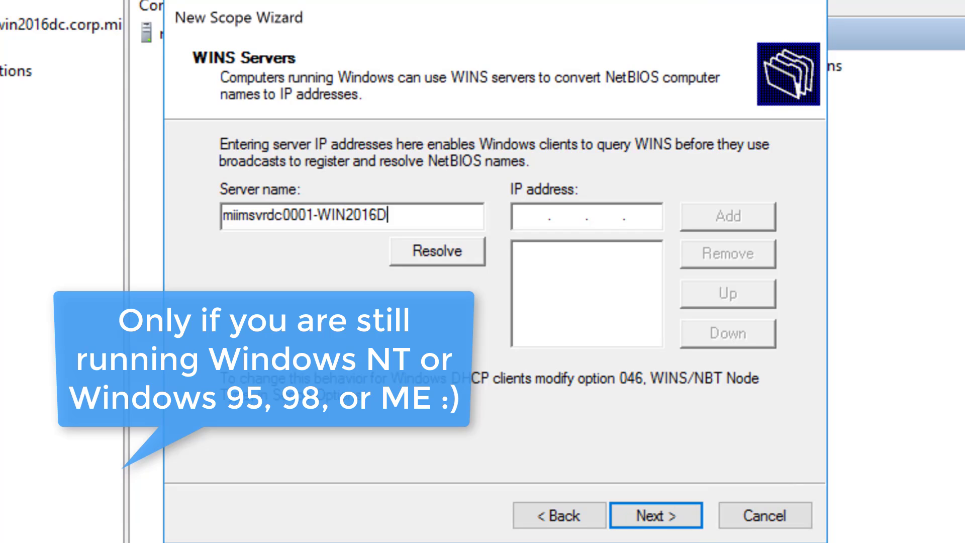
text(C)
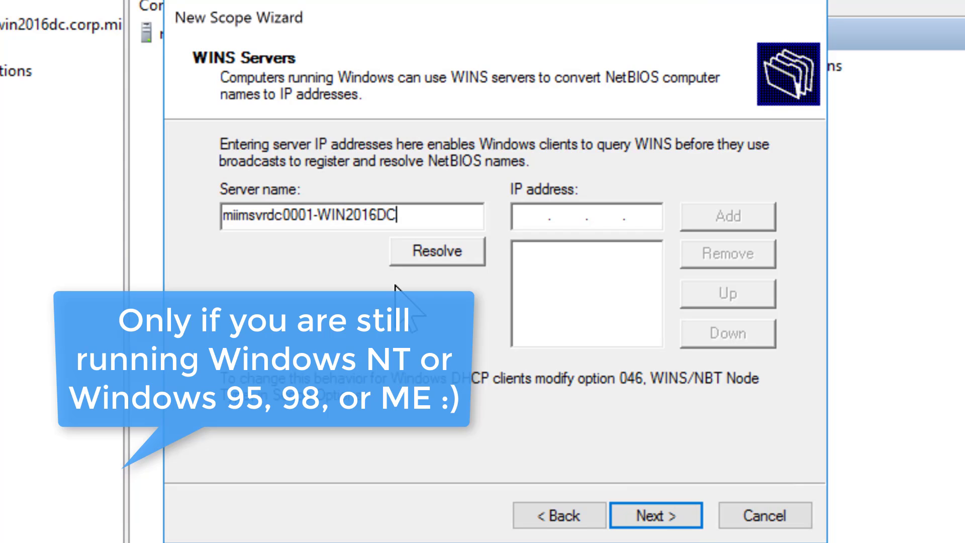
click(422, 250)
click(724, 221)
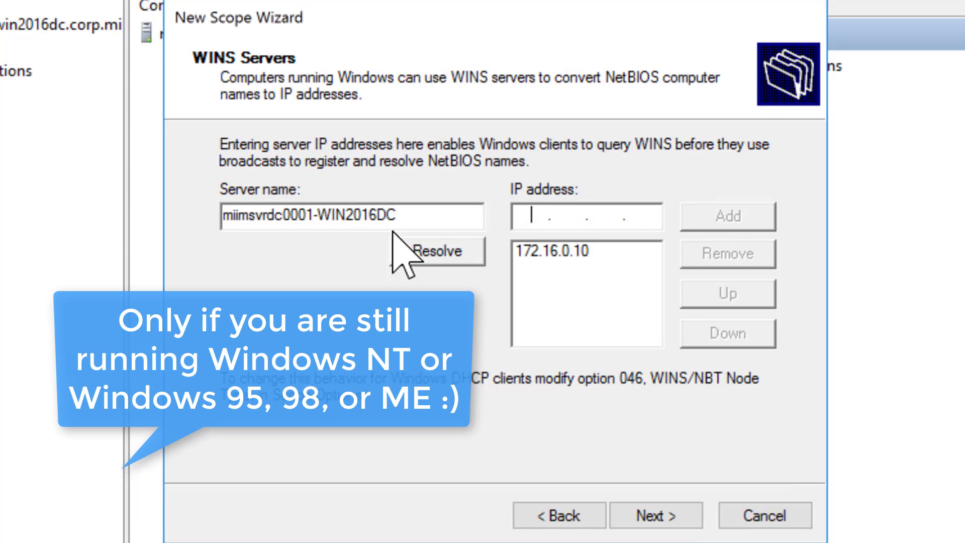
- Change the server name to miimsvrdc0002-WIN2016DC, resolve it, and add 172.16.0.11 as a second WINS server
click(314, 215)
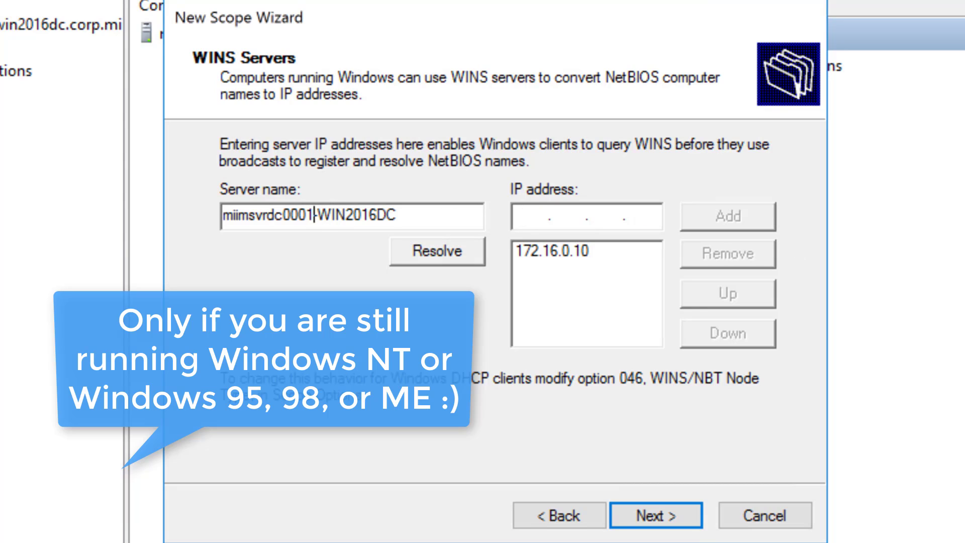
key(BackSpace)
text(2)
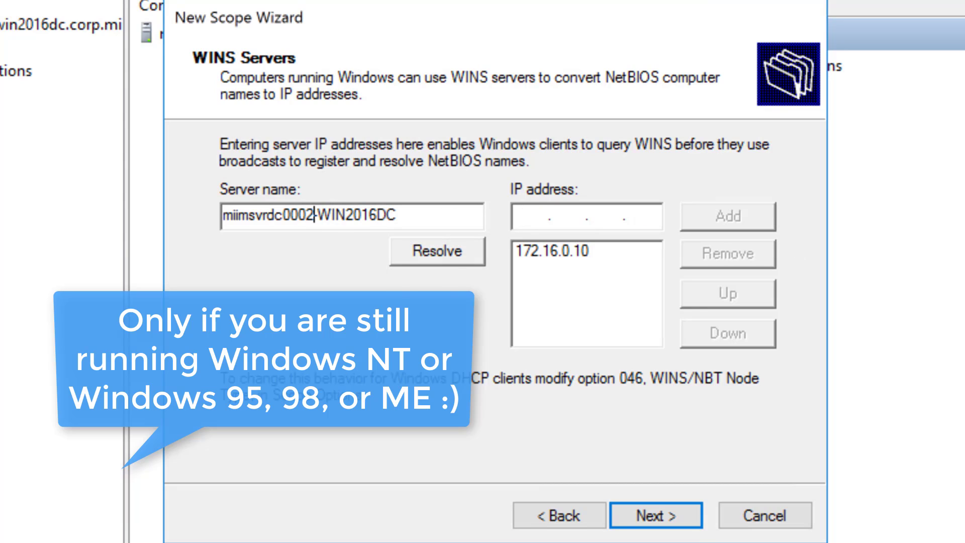
click(437, 251)
click(723, 217)
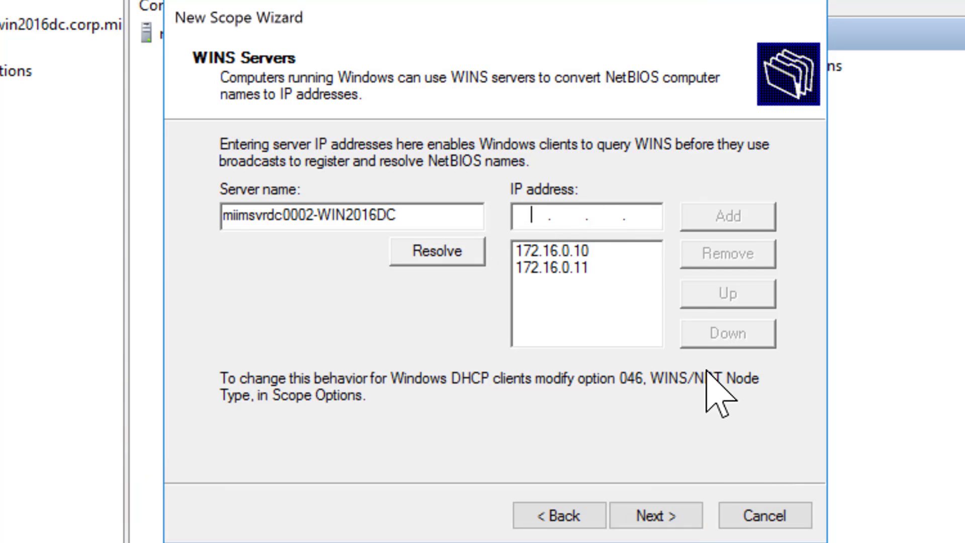
- Finish the New Scope Wizard with 'Yes, I want to activate this scope now' selected
click(671, 509)
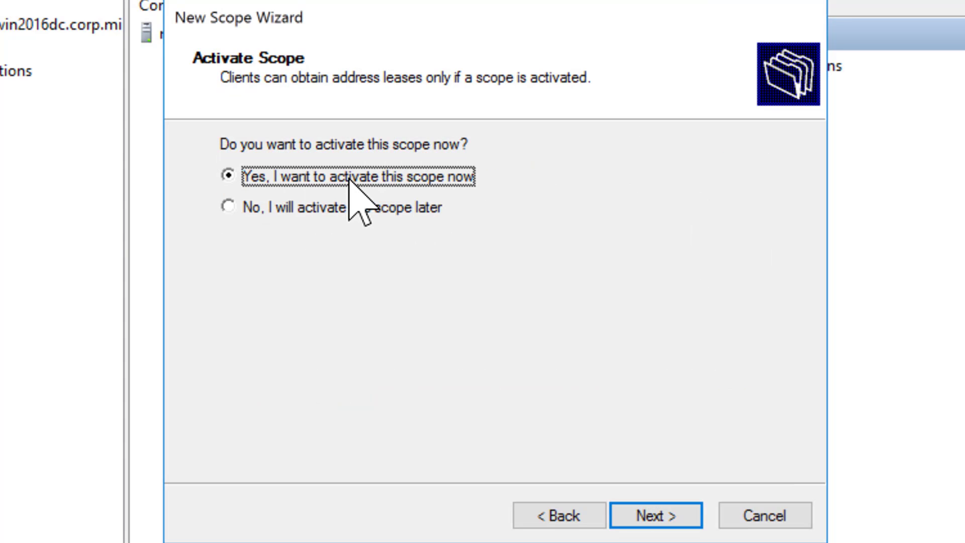
click(679, 518)
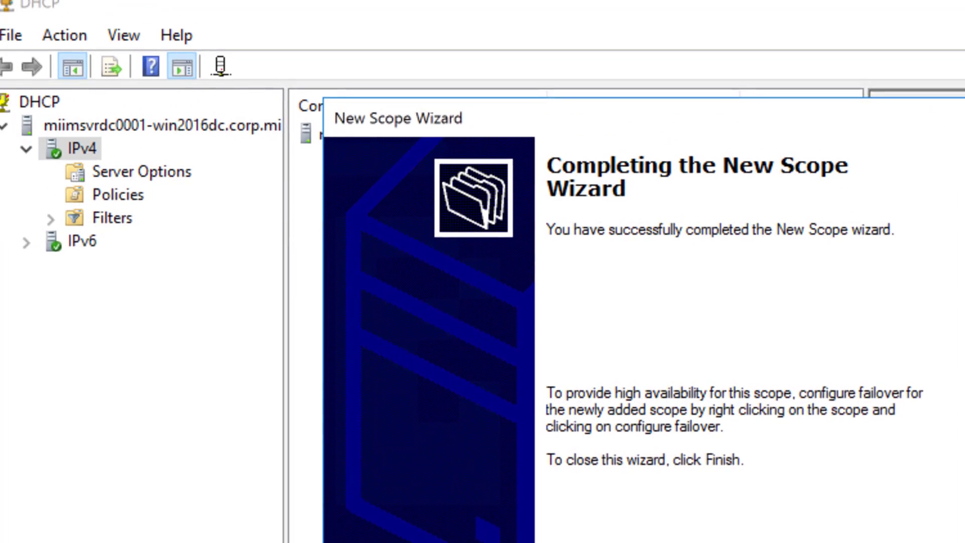
click(676, 527)
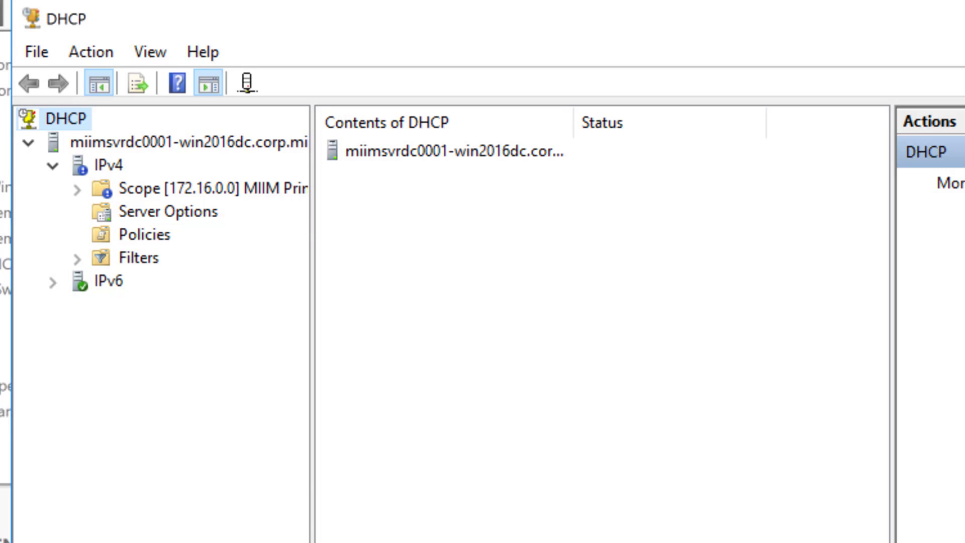
- Stop the DHCP server service via All Tasks, then start it again
right_click(163, 141)
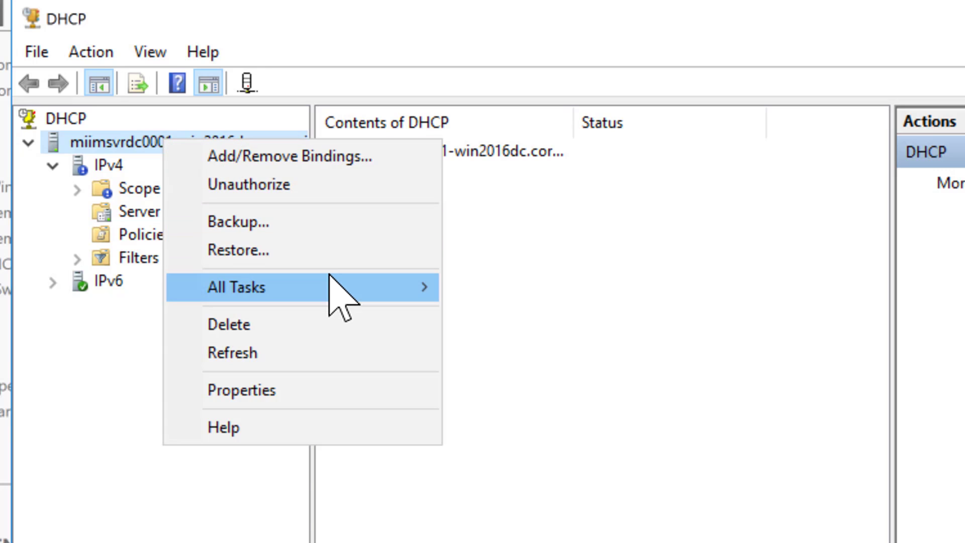
mouse_move(334, 291)
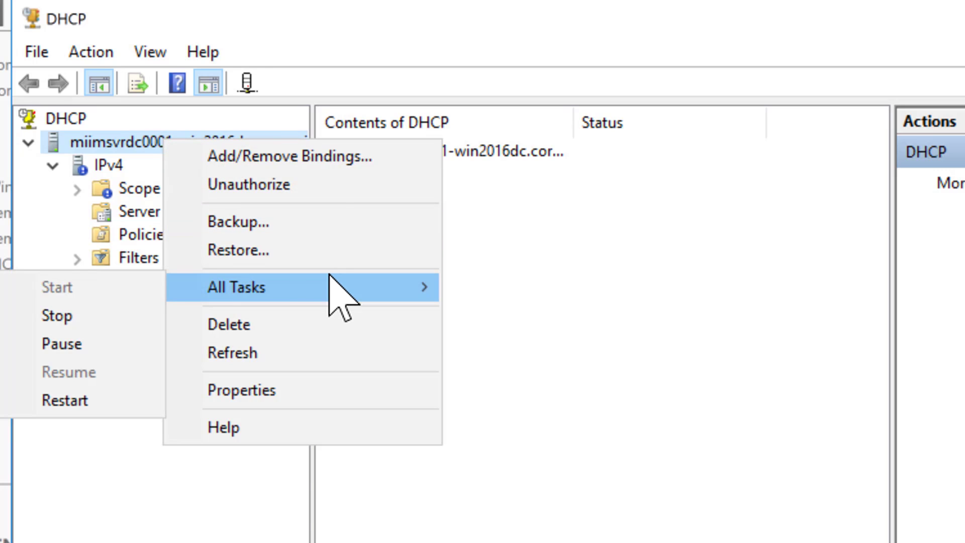
click(96, 316)
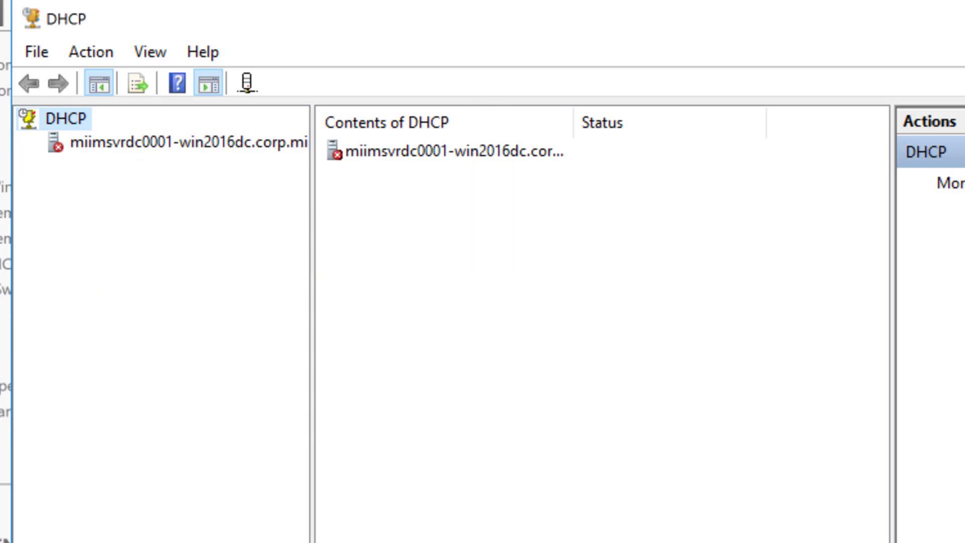
right_click(167, 141)
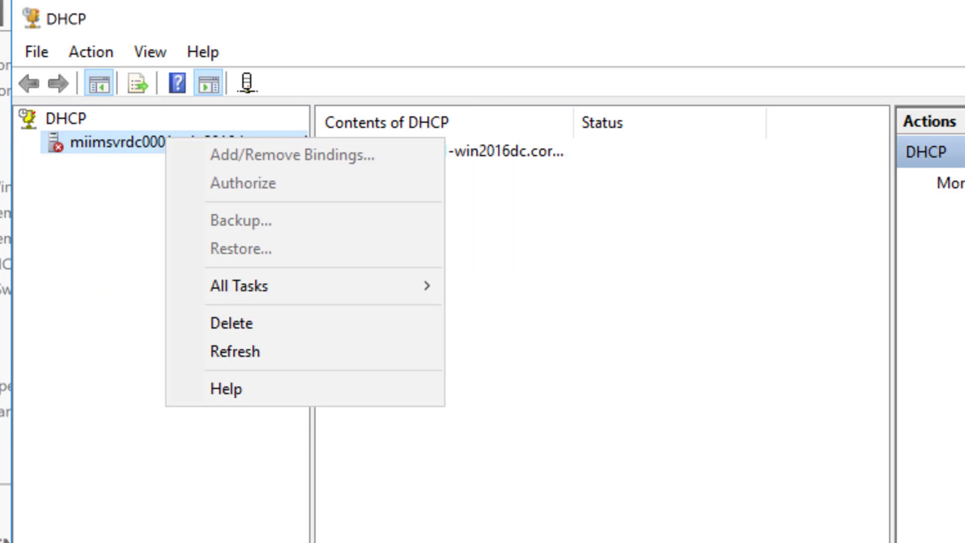
mouse_move(297, 283)
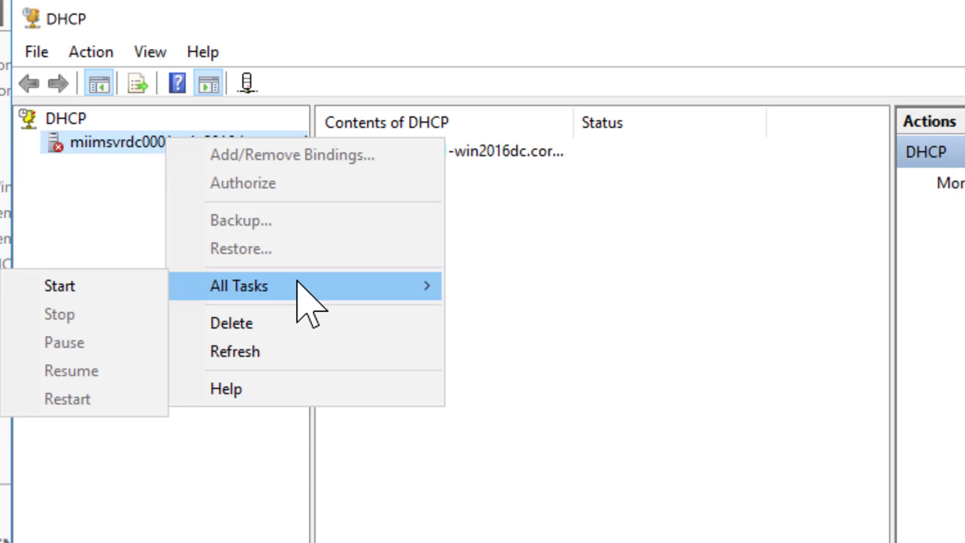
click(101, 287)
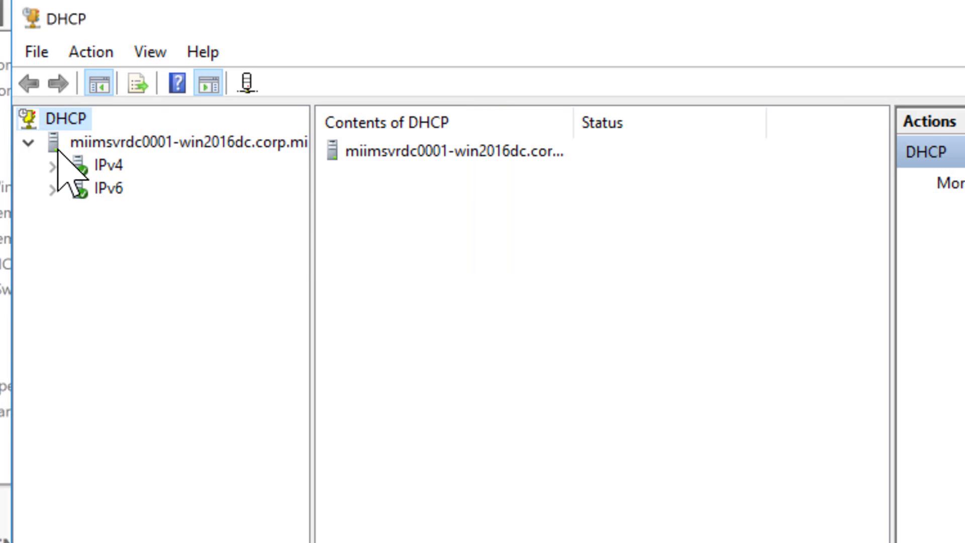
- Expand Scope [172.16.0.0] under IPv4 to view its Address Pool and its empty Address Leases
click(53, 166)
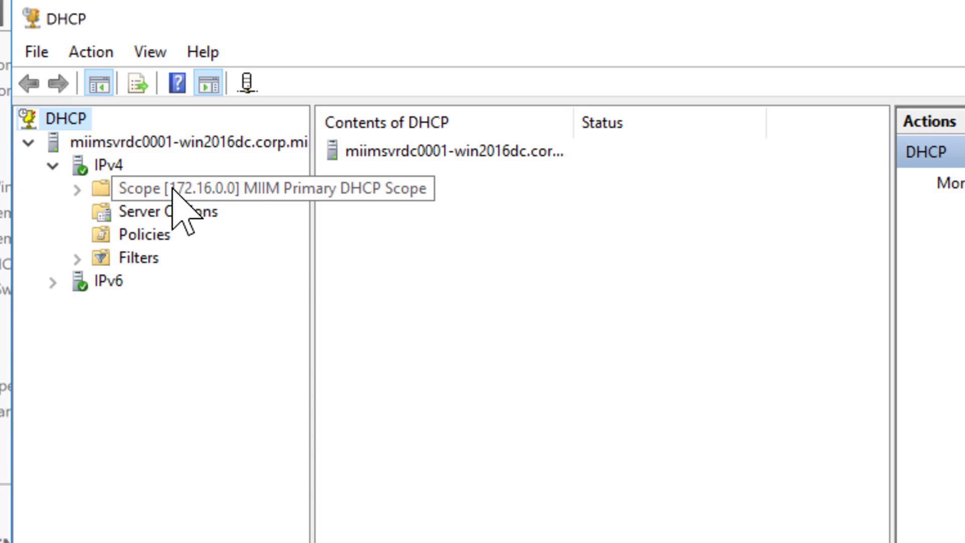
double_click(100, 189)
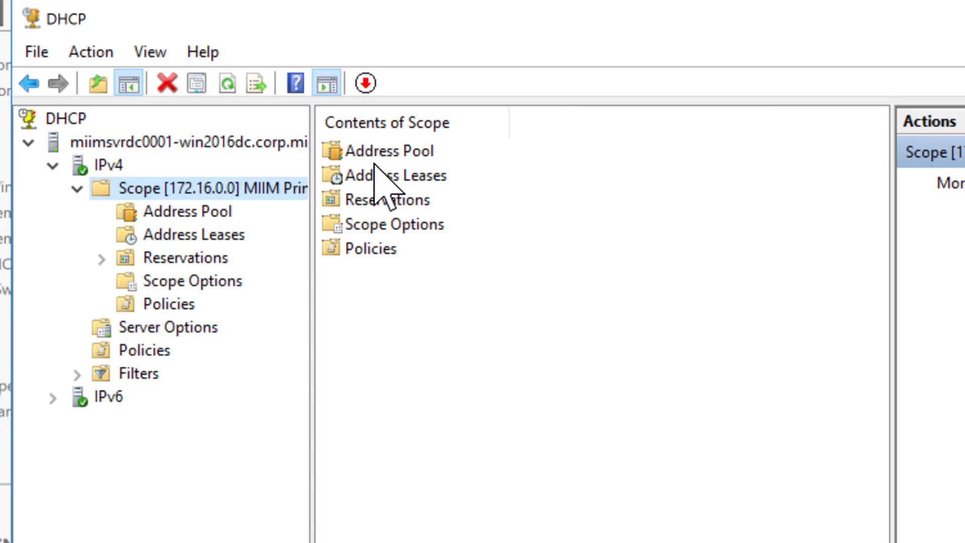
click(206, 212)
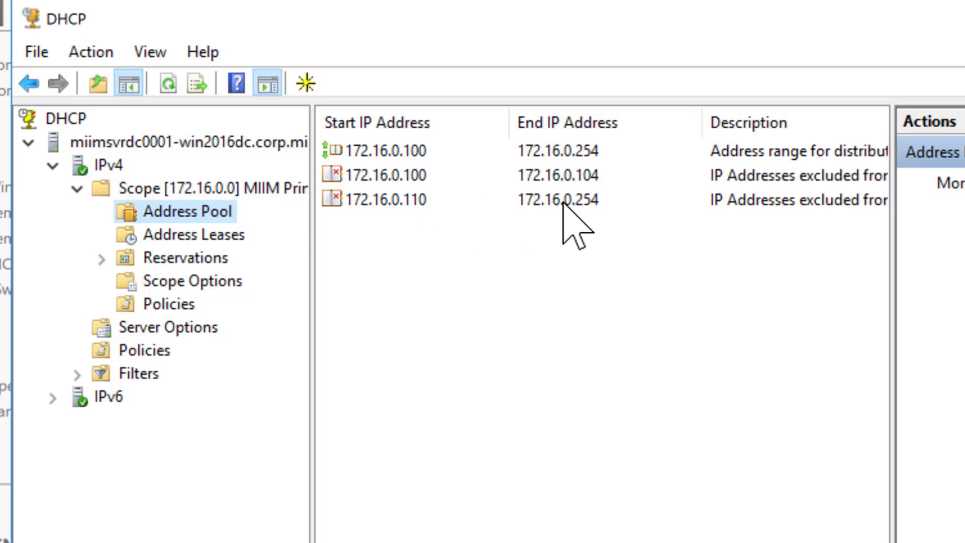
click(226, 237)
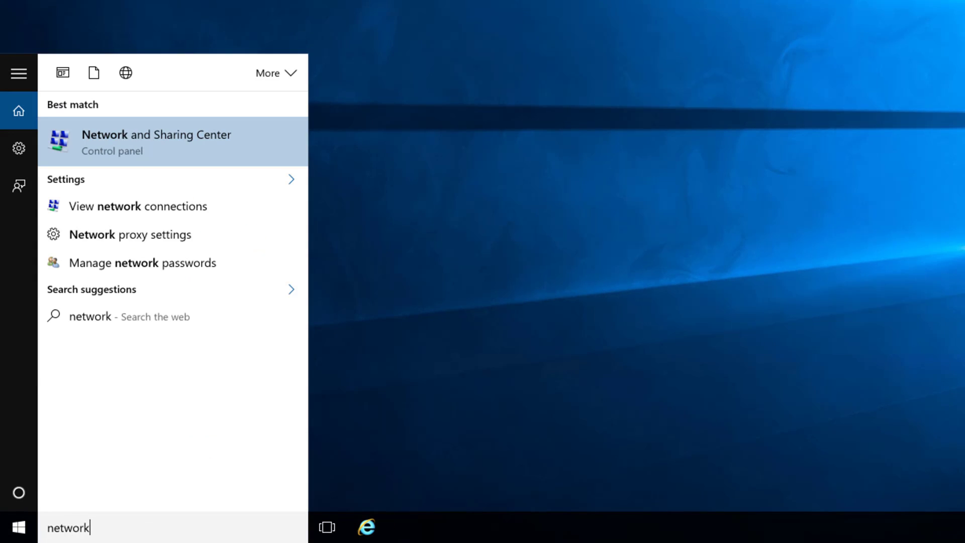
- From Network and Sharing Center, open the vSwitch Private connection's status window
click(108, 151)
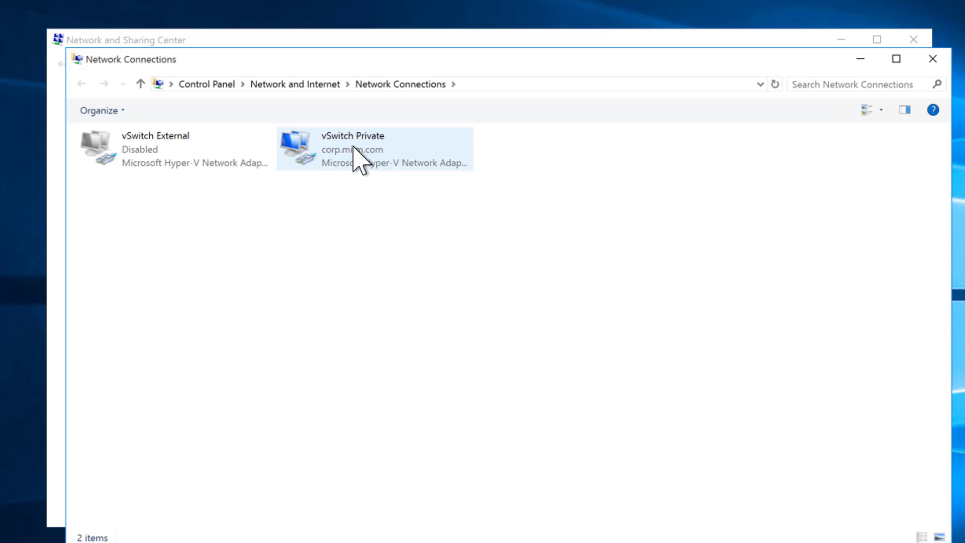
double_click(354, 147)
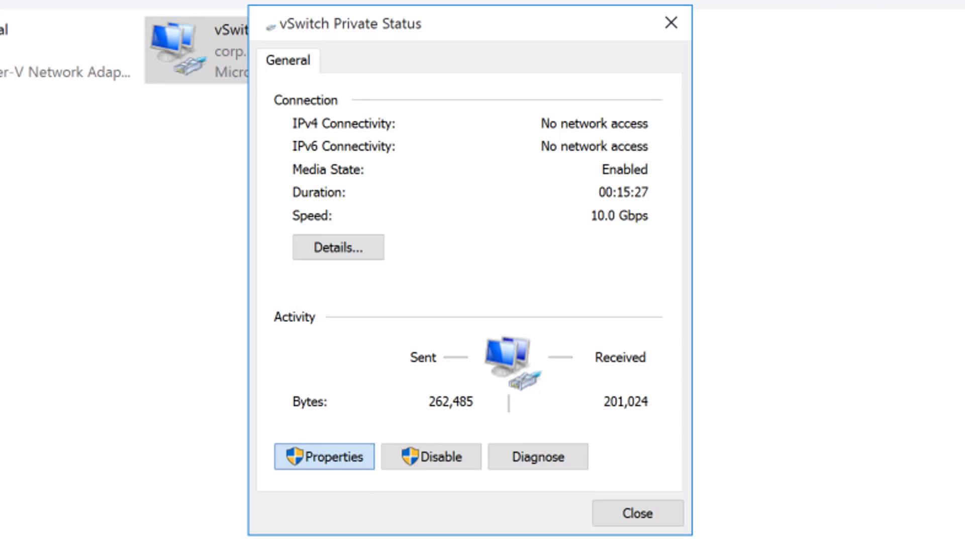
- Set vSwitch Private's IPv4 to obtain an IP address and DNS servers automatically, then close the dialogs
click(324, 456)
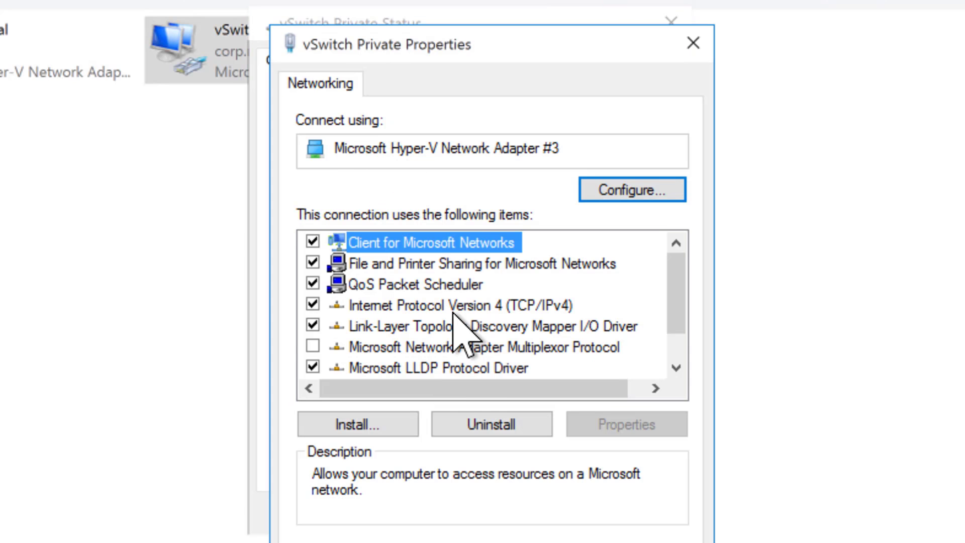
click(454, 305)
click(586, 425)
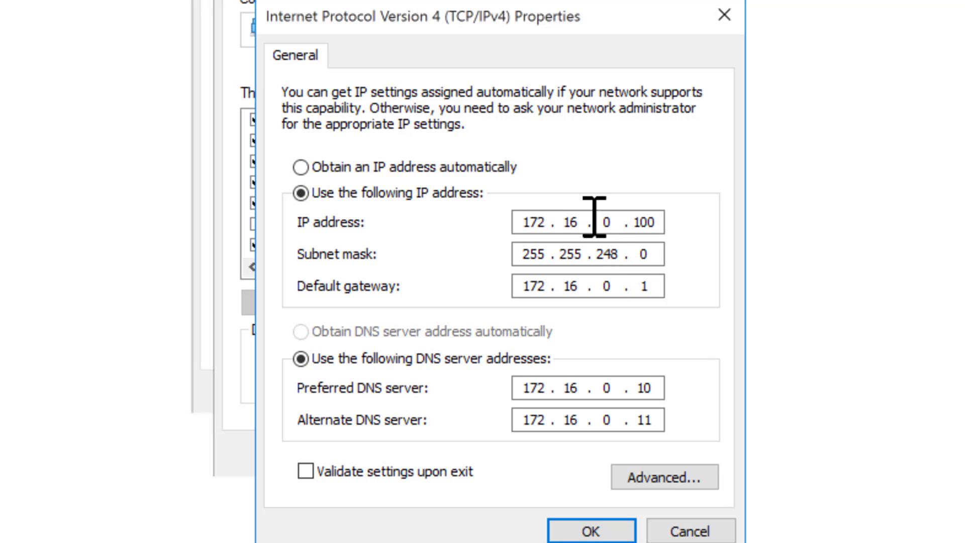
click(300, 167)
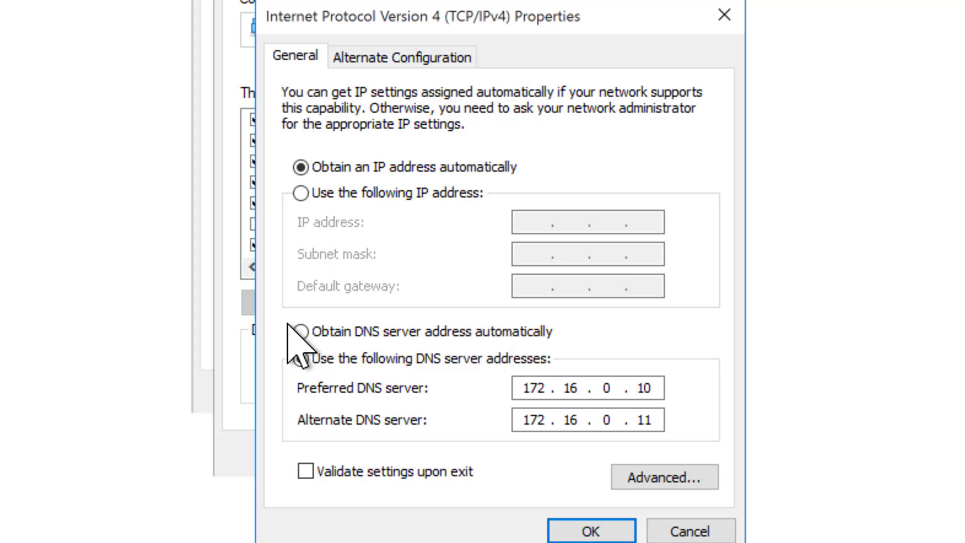
click(301, 331)
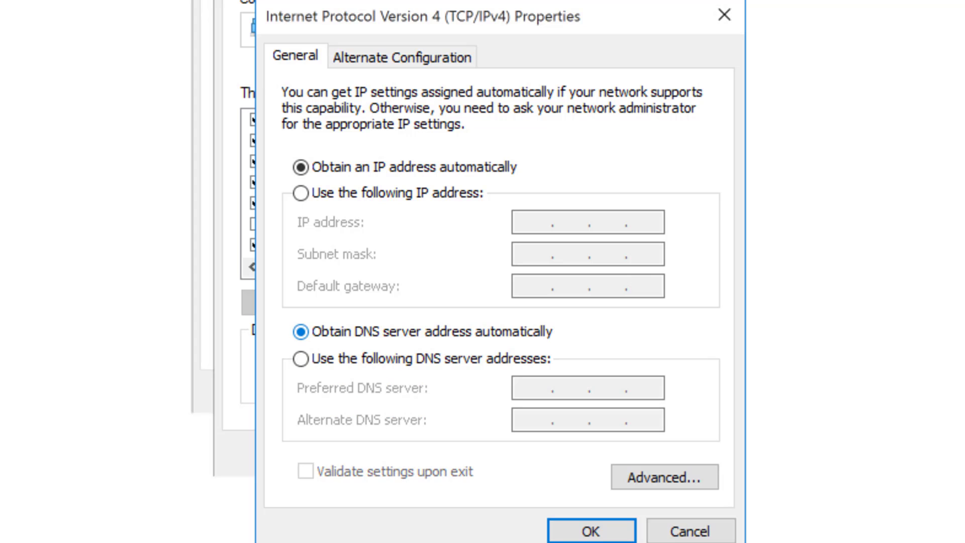
click(611, 534)
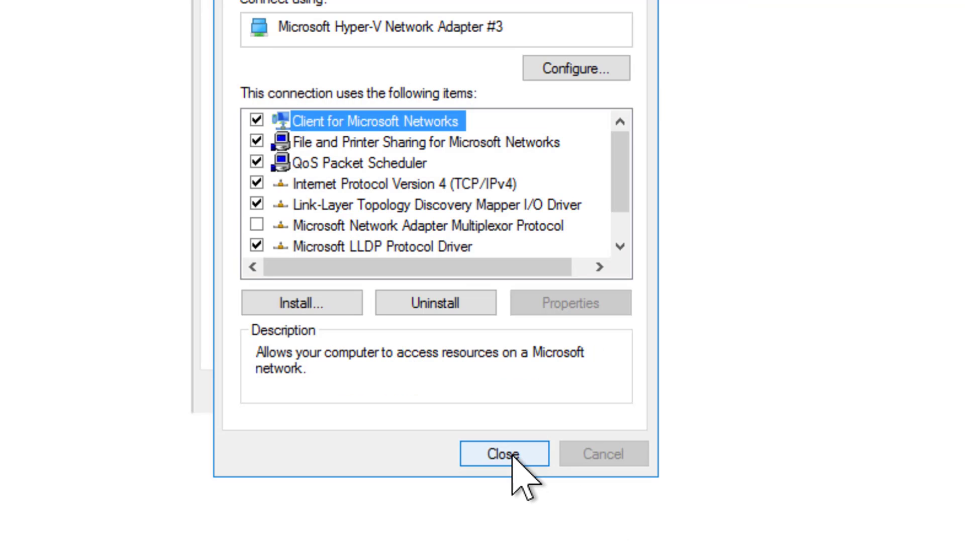
click(503, 454)
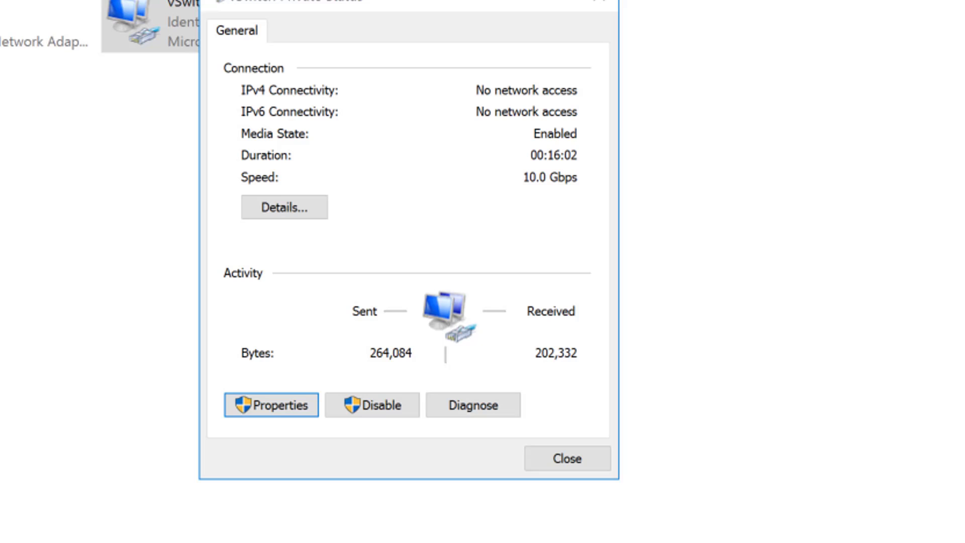
key(Escape)
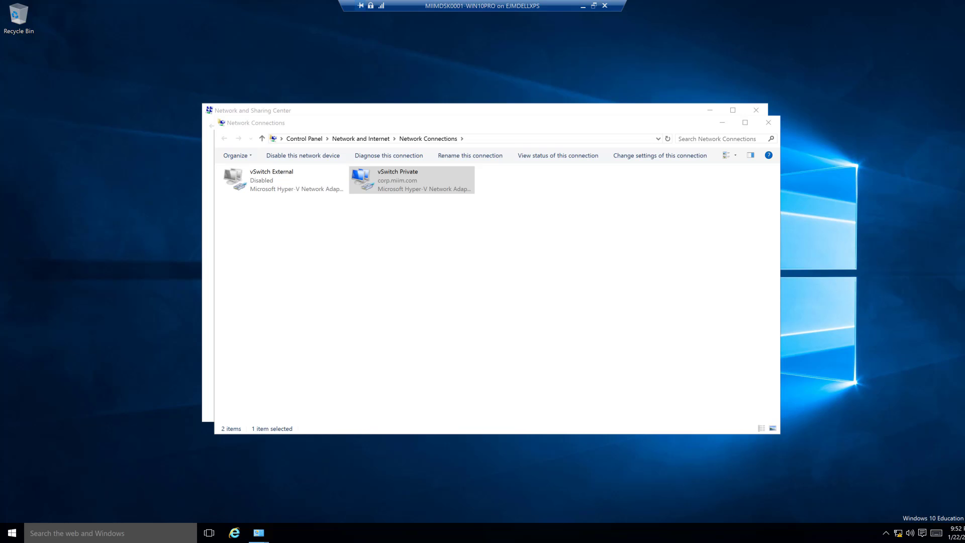
- Launch Command Prompt as administrator from a 'cmd' search
key(super)
text(cmd)
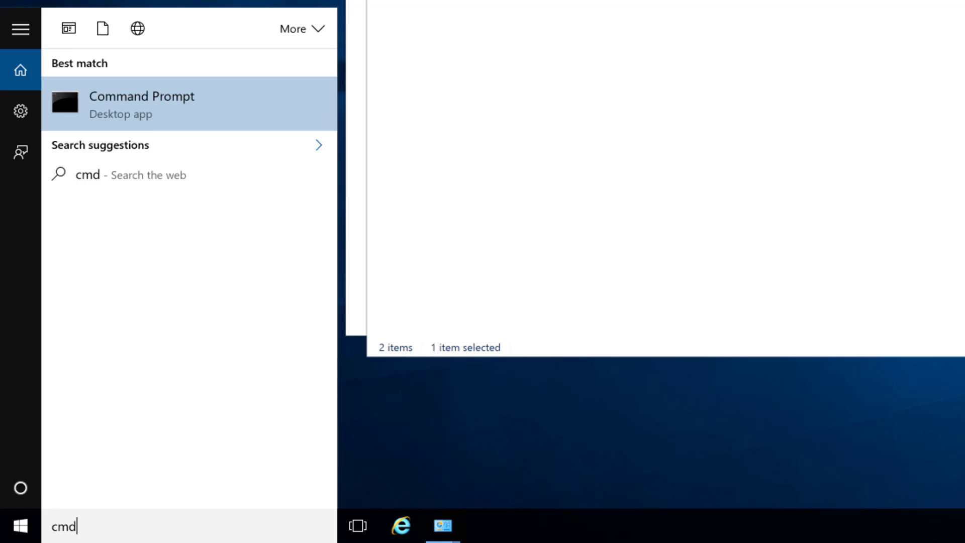
right_click(153, 99)
click(177, 120)
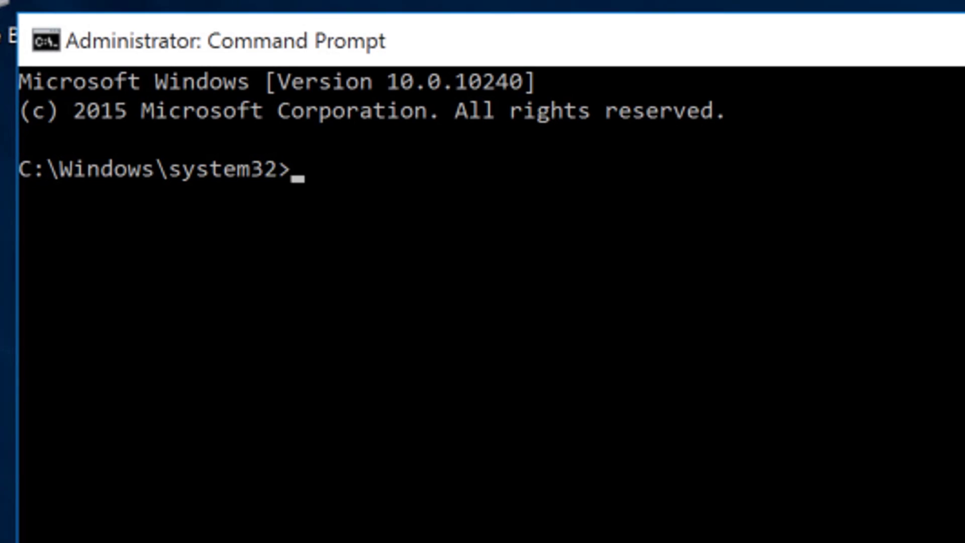
- Run ipconfig /all to confirm the 172.16.0.105 lease from DHCP server 172.16.0.10
text(ipfing)
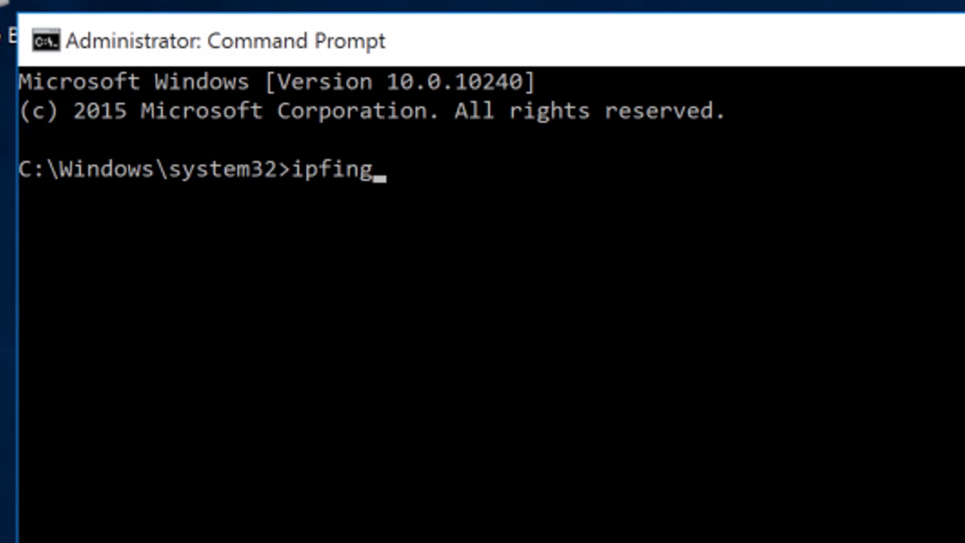
key(BackSpace)
key(BackSpace)
key(BackSpace)
key(BackSpace)
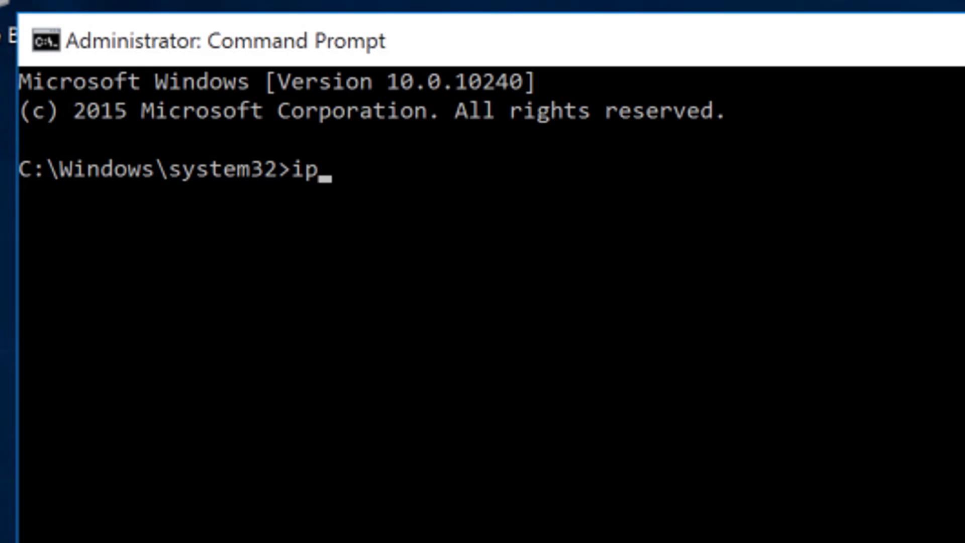
text(config/all)
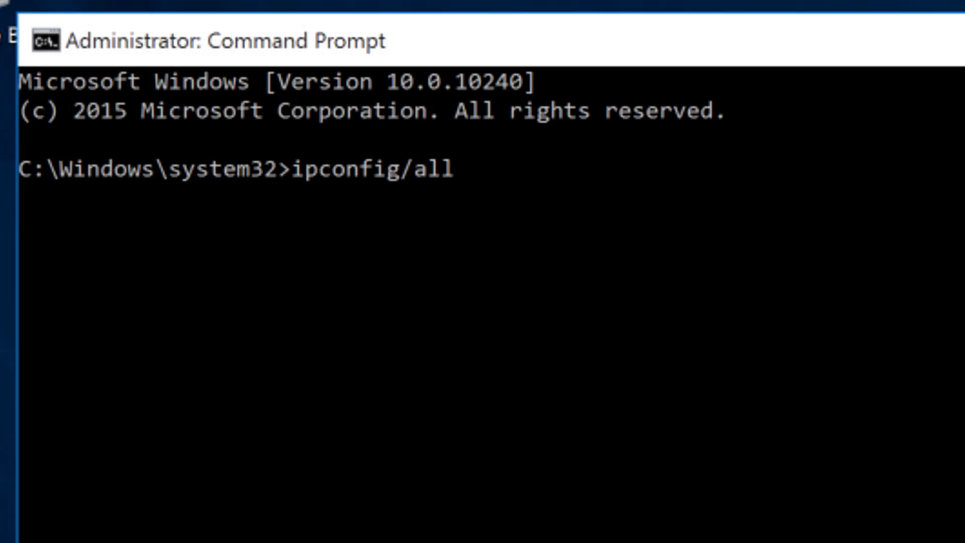
key(Return)
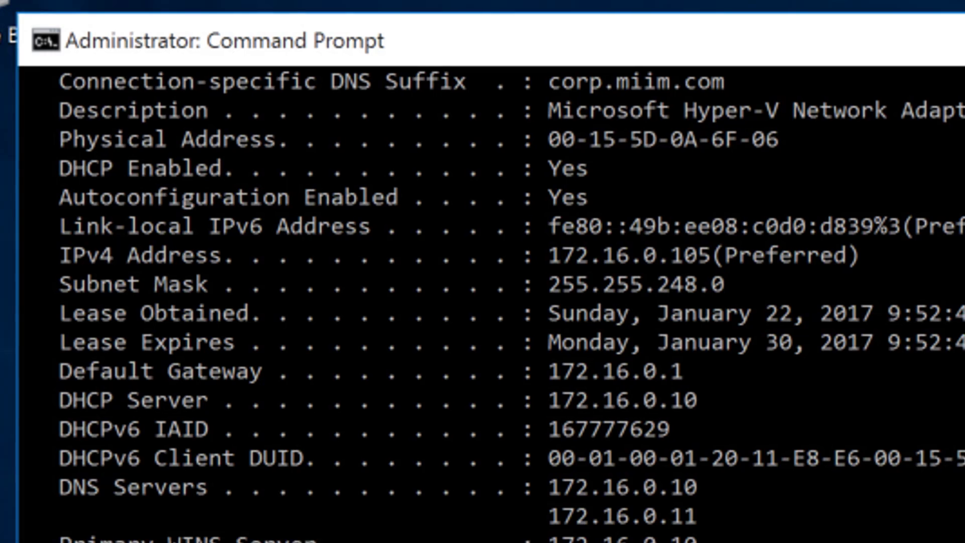